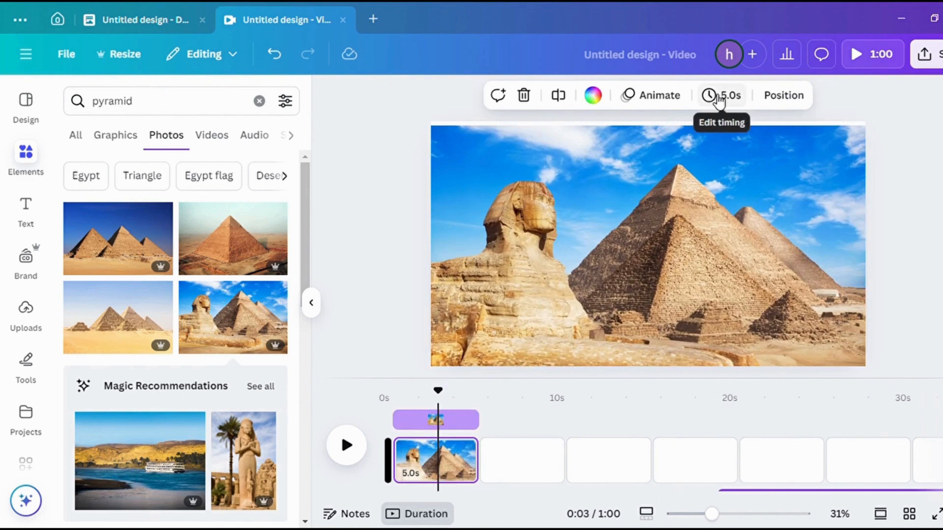
- Set the sphinx and pyramid page's timing to 1.0 second
{"action": "left_click", "coordinate": [719, 97]}
{"action": "left_click_drag", "start_coordinate": [653, 158], "coordinate": [634, 157]}
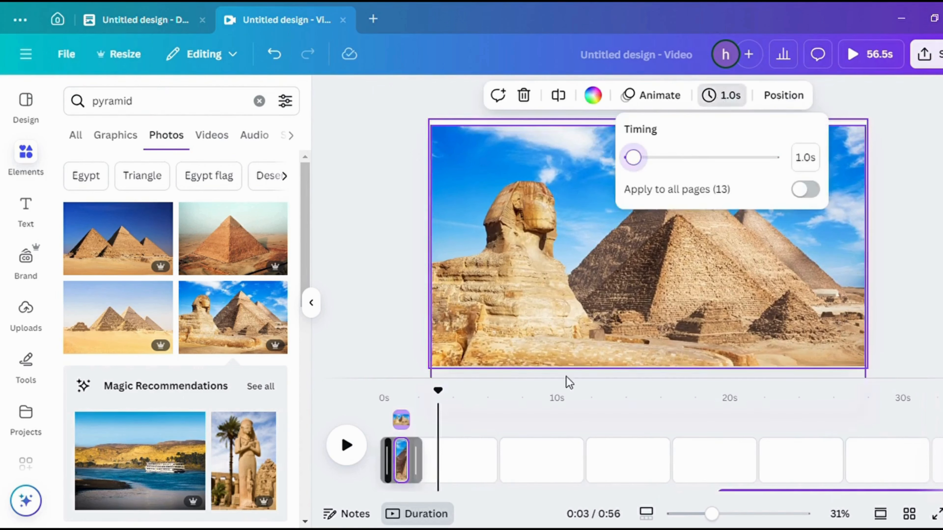
- Select the blank page after the pyramid page, search the elements for "EGYPT" and list all video results
{"action": "left_click", "coordinate": [446, 454]}
{"action": "left_click", "coordinate": [259, 101]}
{"action": "left_click", "coordinate": [147, 112]}
{"action": "type", "text": "EGYPT"}
{"action": "key", "text": "Return"}
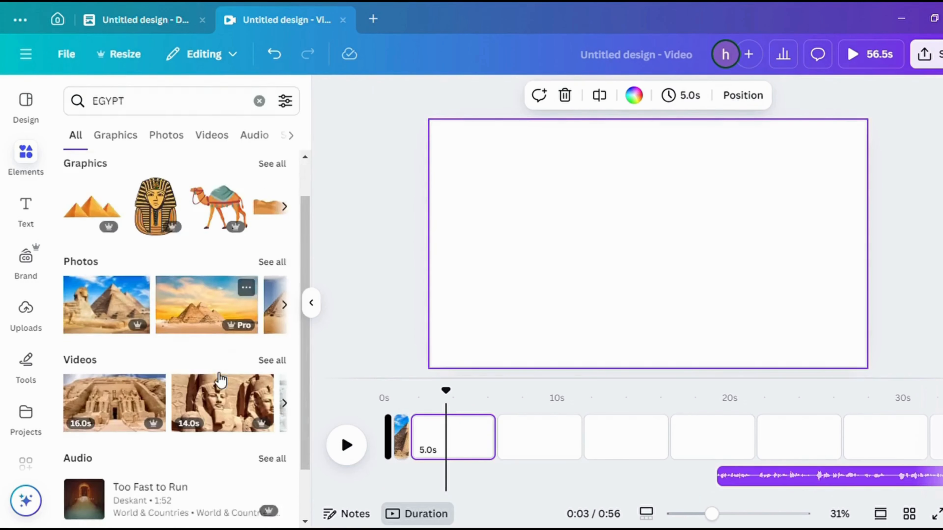
{"action": "scroll", "coordinate": [260, 297], "scroll_direction": "down", "scroll_amount": 2}
{"action": "left_click", "coordinate": [270, 297]}
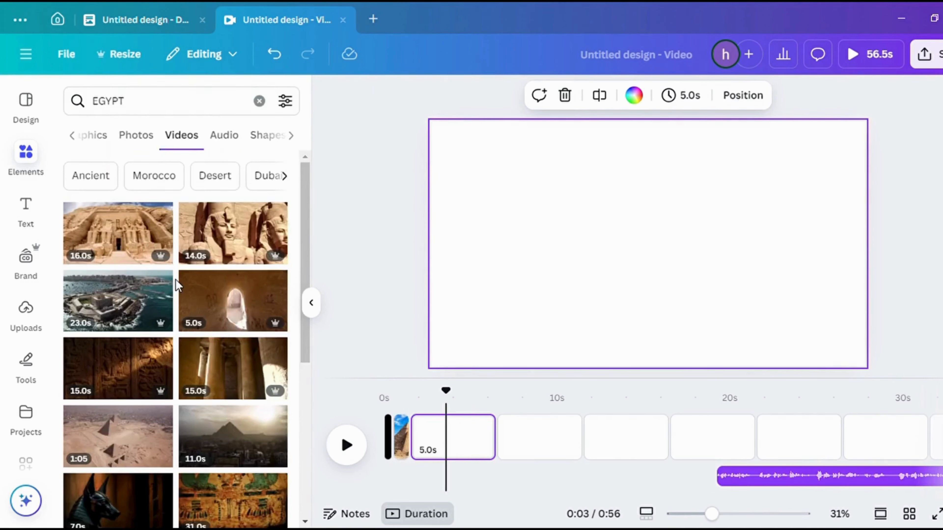
- Add the 7-second black jackal statue video to the page and enlarge it to fill the canvas
{"action": "scroll", "coordinate": [175, 280], "scroll_direction": "down", "scroll_amount": 2}
{"action": "left_click", "coordinate": [117, 431]}
{"action": "left_click_drag", "start_coordinate": [819, 338], "coordinate": [882, 367]}
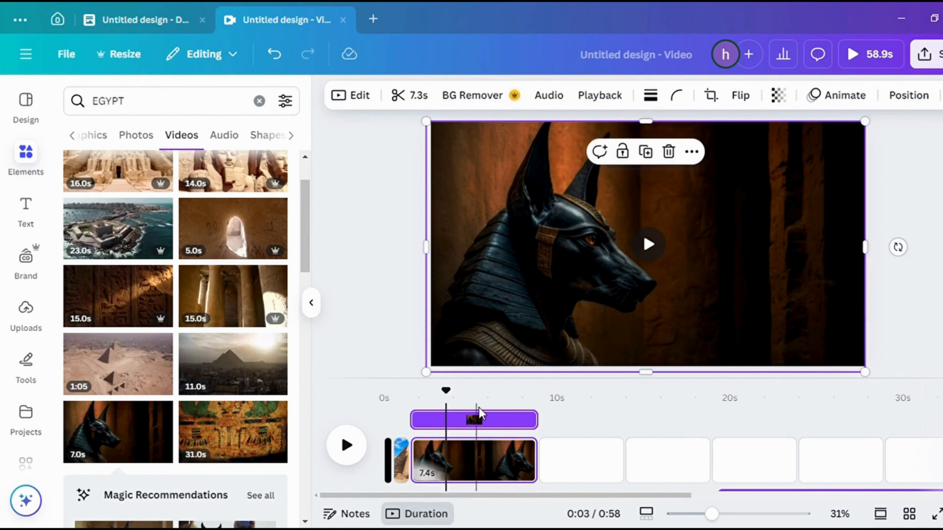
- Set the jackal statue video's speed to 2 and trim its page to about 1 second
{"action": "left_click", "coordinate": [482, 475]}
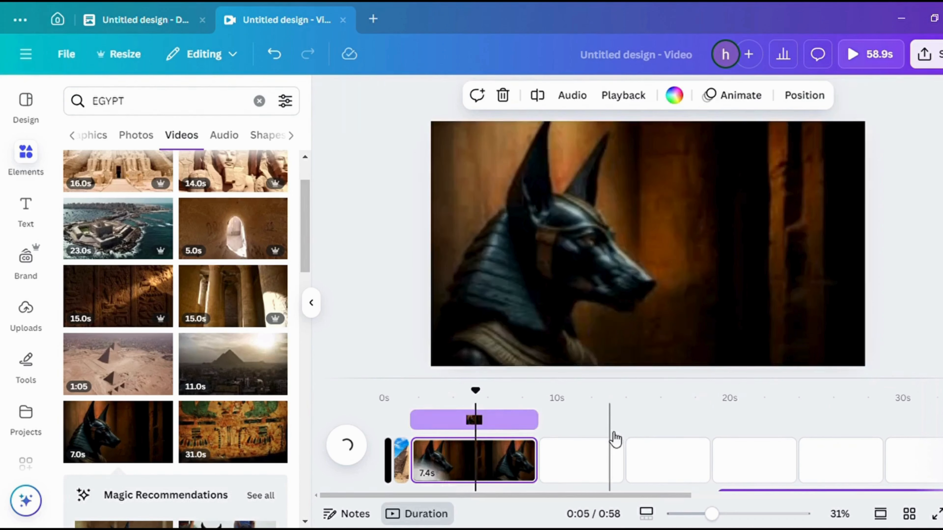
{"action": "left_click", "coordinate": [614, 101]}
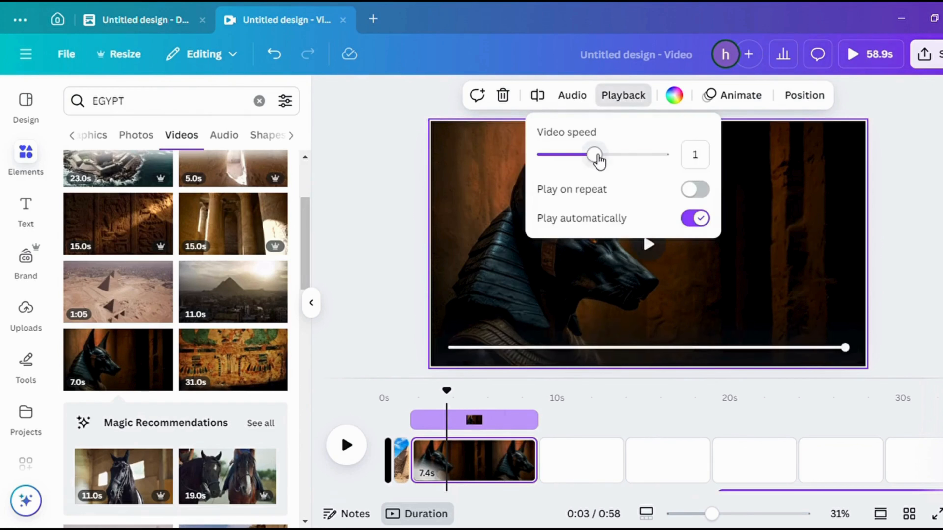
{"action": "left_click_drag", "start_coordinate": [597, 154], "coordinate": [693, 164]}
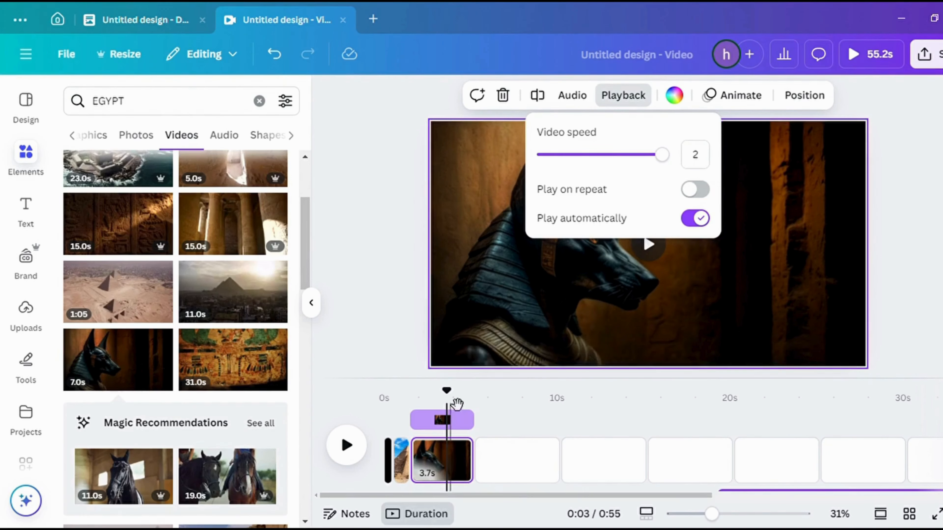
{"action": "left_click_drag", "start_coordinate": [470, 461], "coordinate": [435, 464]}
- Add the 5-second carved wall relief video to the next blank page and enlarge it to fill the canvas
{"action": "left_click", "coordinate": [472, 457]}
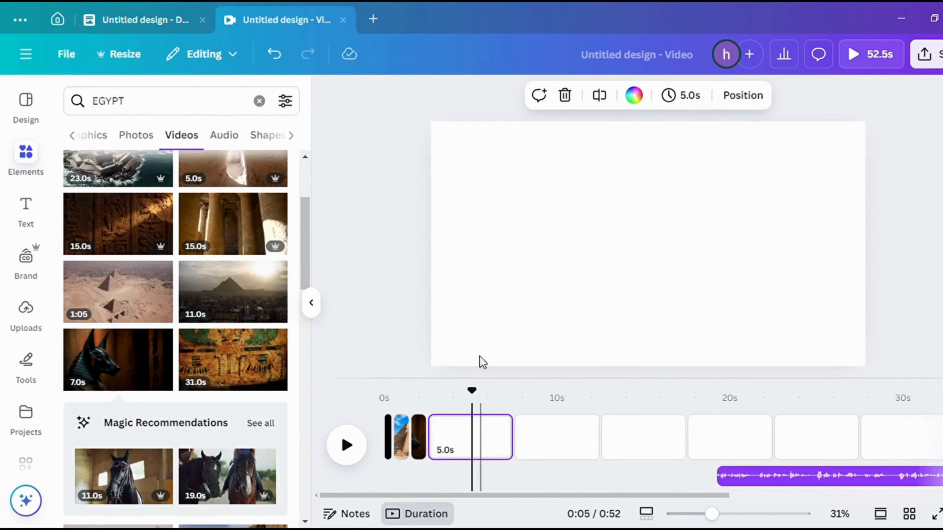
{"action": "scroll", "coordinate": [229, 291], "scroll_direction": "up", "scroll_amount": 3}
{"action": "scroll", "coordinate": [185, 308], "scroll_direction": "down", "scroll_amount": 6}
{"action": "left_click", "coordinate": [132, 331]}
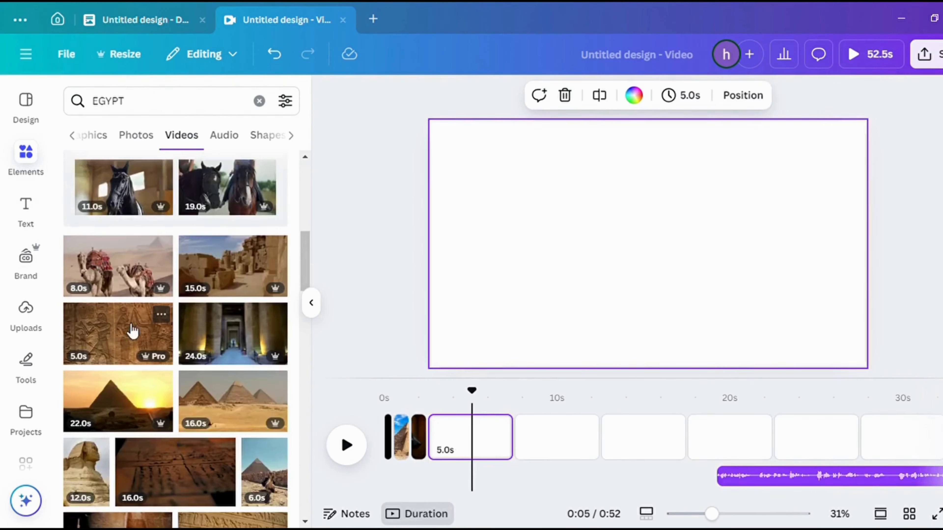
{"action": "left_click_drag", "start_coordinate": [572, 240], "coordinate": [530, 216]}
{"action": "left_click_drag", "start_coordinate": [780, 319], "coordinate": [867, 368]}
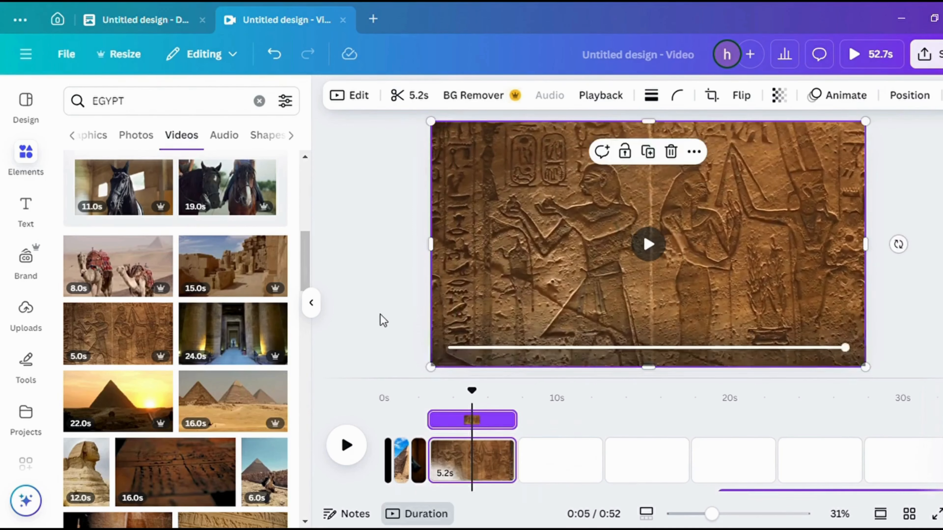
- Speed up the carved wall relief video and trim its page to about 1 second
{"action": "left_click", "coordinate": [601, 95]}
{"action": "left_click_drag", "start_coordinate": [569, 154], "coordinate": [640, 154]}
{"action": "left_click_drag", "start_coordinate": [472, 468], "coordinate": [450, 472]}
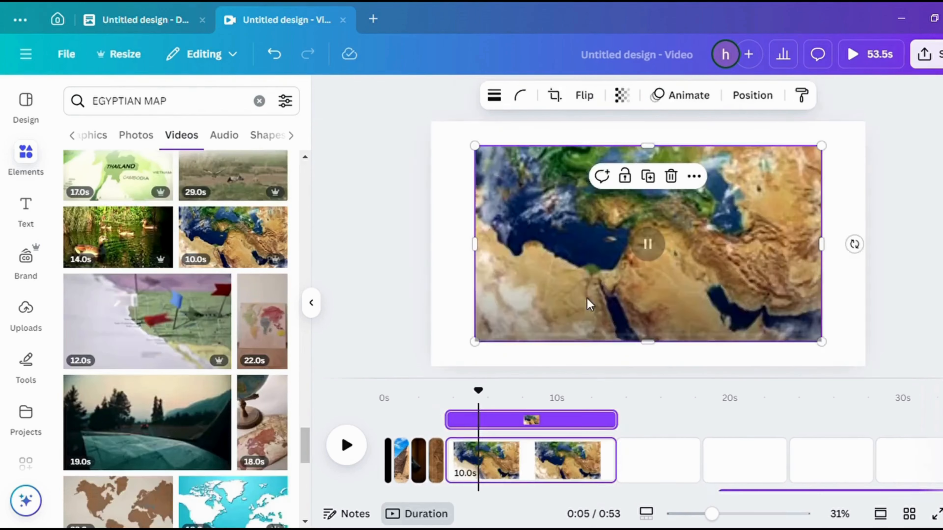
- Reposition and enlarge the satellite map video until it fills the whole page
{"action": "left_click_drag", "start_coordinate": [589, 299], "coordinate": [547, 276]}
{"action": "left_click_drag", "start_coordinate": [779, 316], "coordinate": [865, 367]}
- Set the satellite map video's speed to 1.25 and trim its page to about 1 second
{"action": "left_click", "coordinate": [600, 96]}
{"action": "left_click_drag", "start_coordinate": [568, 153], "coordinate": [592, 153]}
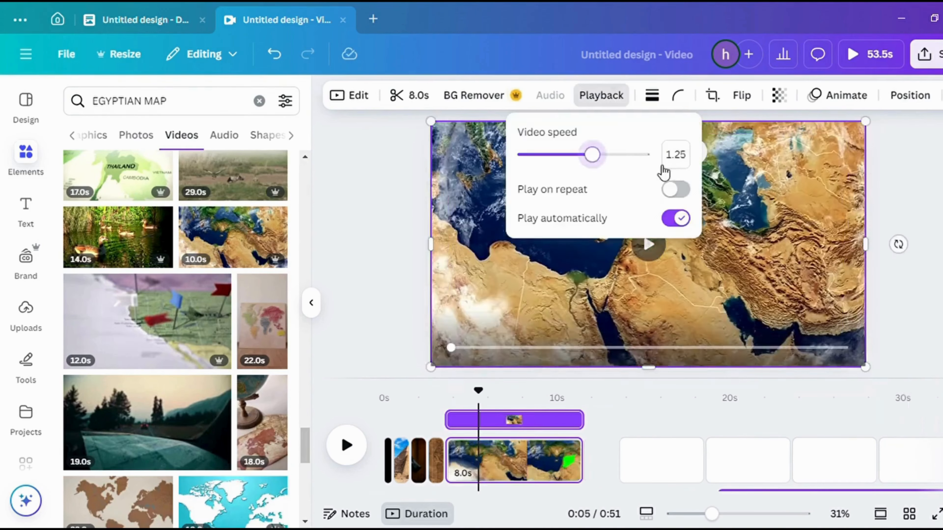
{"action": "left_click_drag", "start_coordinate": [581, 465], "coordinate": [462, 464]}
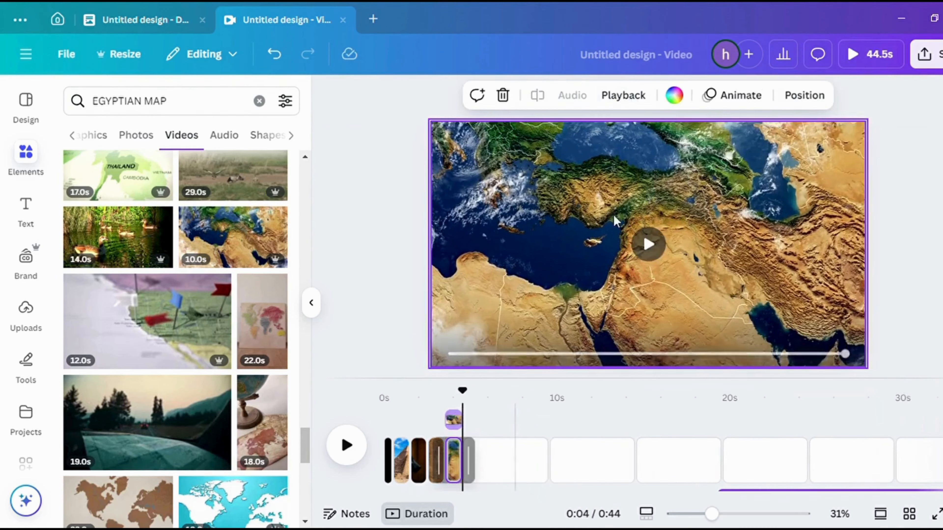
- Play the video from the beginning to review the first clips
{"action": "left_click", "coordinate": [614, 193]}
{"action": "left_click_drag", "start_coordinate": [463, 407], "coordinate": [351, 418]}
{"action": "left_click", "coordinate": [347, 445]}
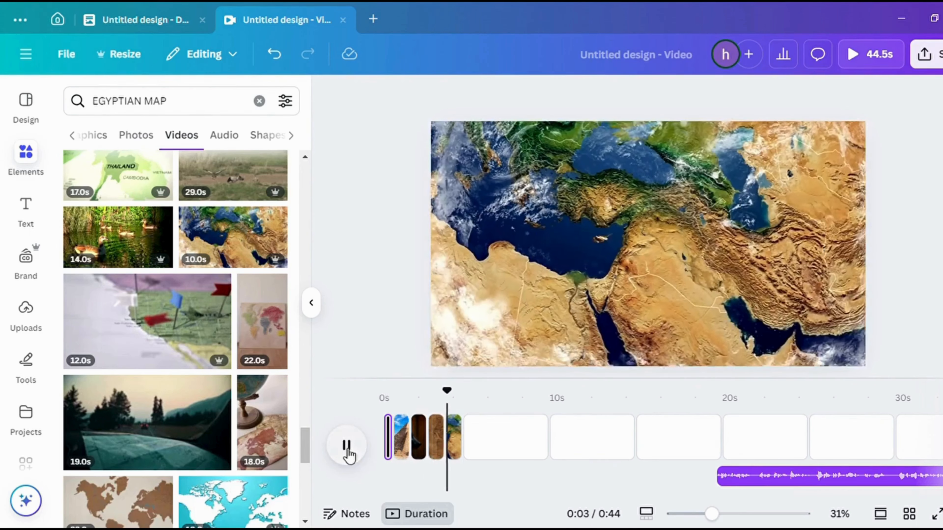
- Go back to the sphinx and pyramid page and remove the photo's background
{"action": "left_click_drag", "start_coordinate": [459, 403], "coordinate": [410, 404]}
{"action": "left_click", "coordinate": [406, 449]}
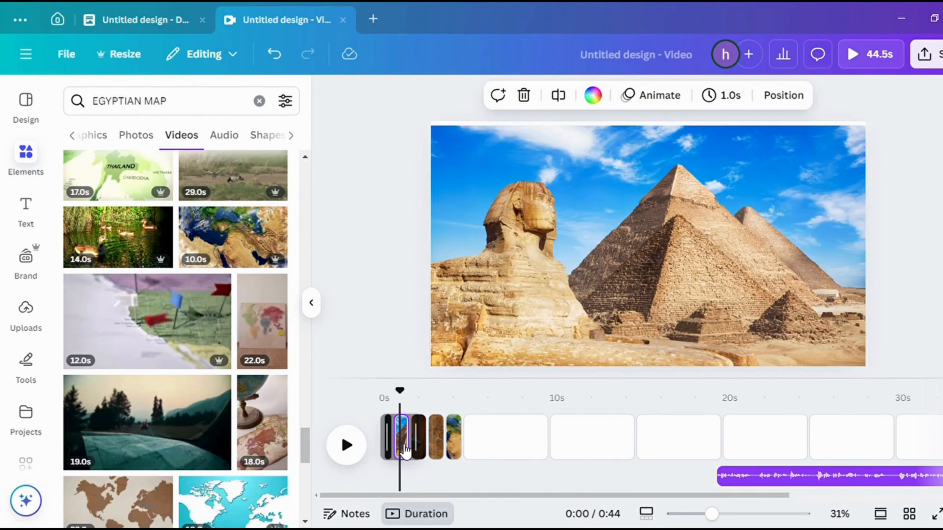
{"action": "left_click", "coordinate": [592, 274]}
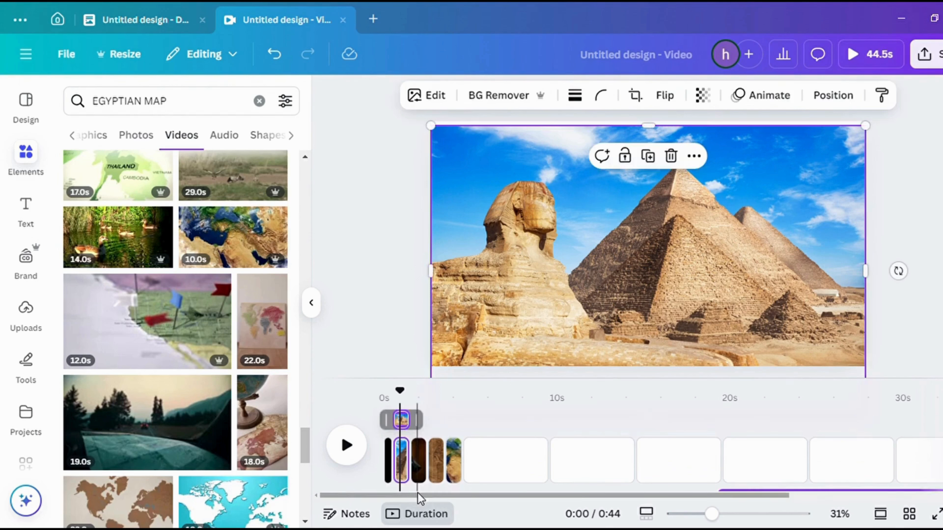
{"action": "left_click", "coordinate": [510, 97]}
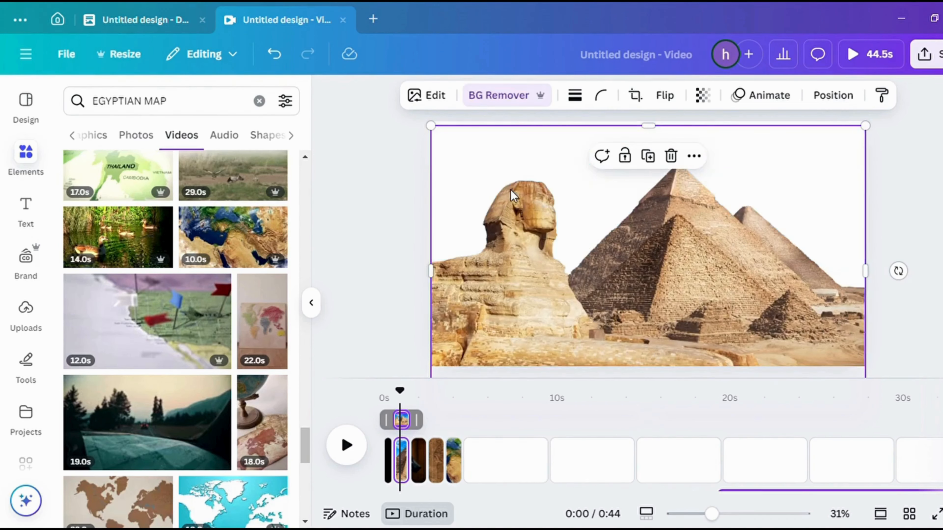
- Search the elements for "SUNSET" and show only the video results
{"action": "scroll", "coordinate": [178, 247], "scroll_direction": "down", "scroll_amount": 10}
{"action": "scroll", "coordinate": [178, 247], "scroll_direction": "up", "scroll_amount": 15}
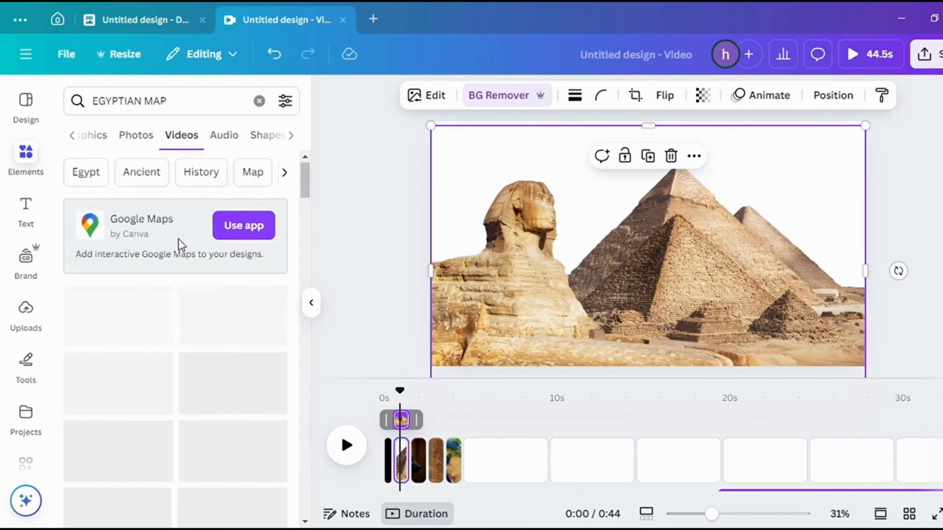
{"action": "left_click", "coordinate": [259, 101]}
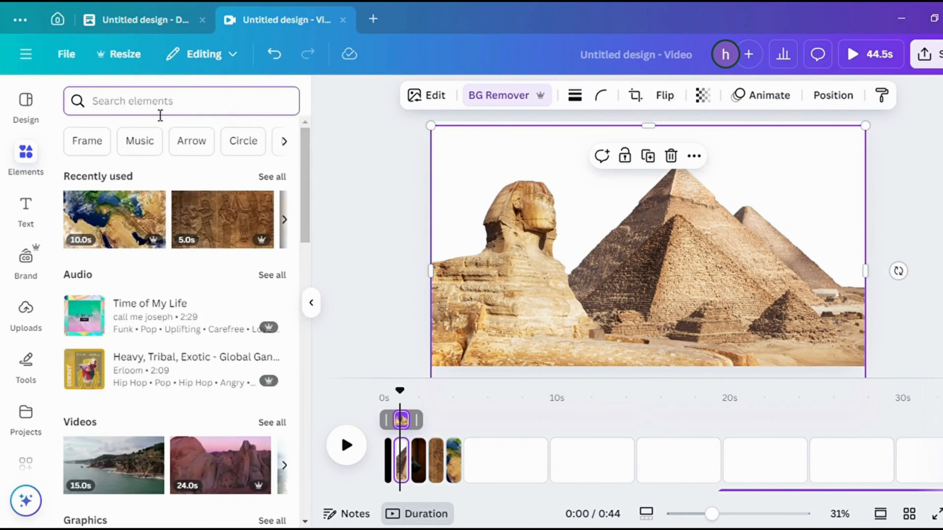
{"action": "type", "text": "sunset"}
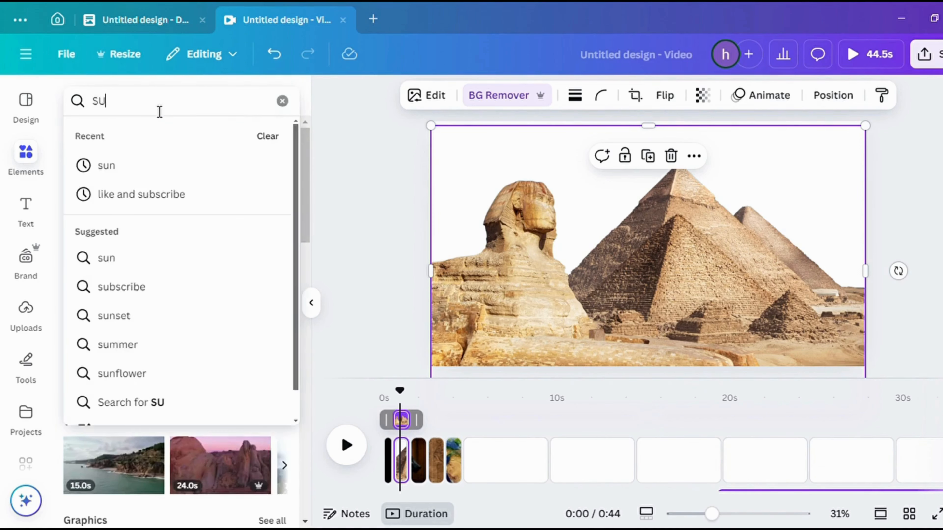
{"action": "key", "text": "Return"}
{"action": "left_click", "coordinate": [210, 132]}
{"action": "scroll", "coordinate": [155, 262], "scroll_direction": "down", "scroll_amount": 2}
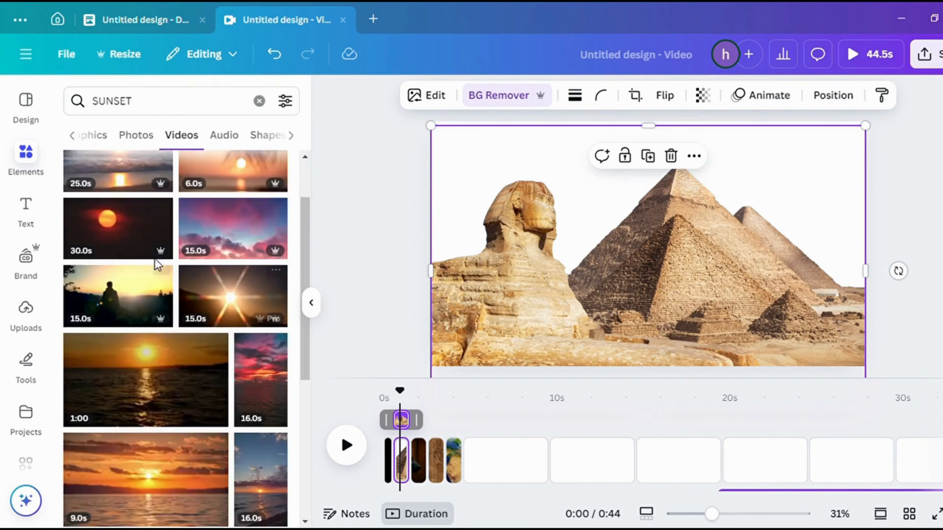
- Add the 30-second red sun on dark sky video to the pyramid page and enlarge it to fill the canvas
{"action": "scroll", "coordinate": [155, 262], "scroll_direction": "up", "scroll_amount": 2}
{"action": "left_click", "coordinate": [149, 293]}
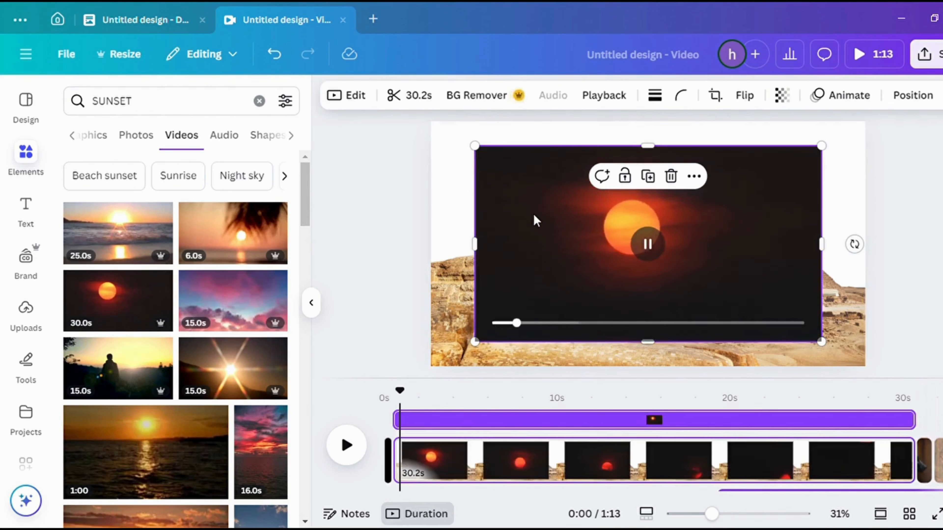
{"action": "left_click_drag", "start_coordinate": [534, 215], "coordinate": [491, 205]}
{"action": "left_click_drag", "start_coordinate": [779, 315], "coordinate": [894, 358]}
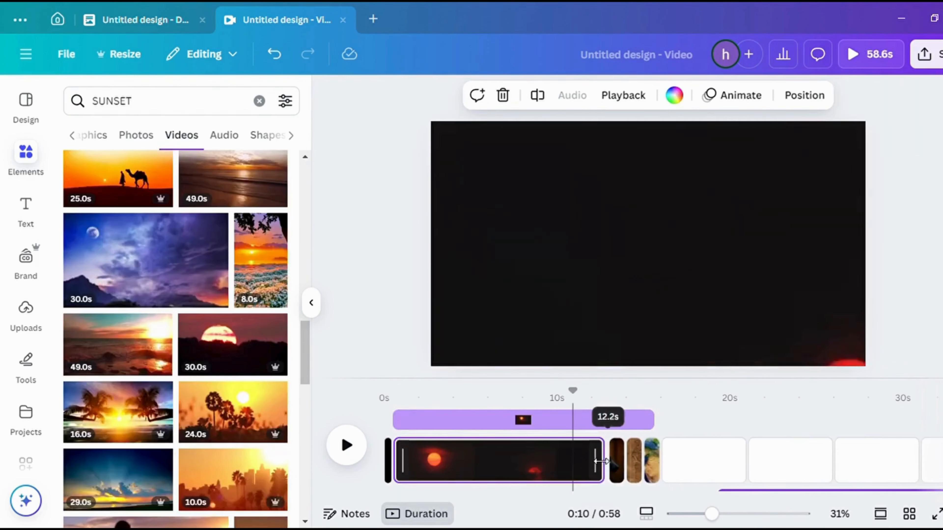
- Trim the pyramid page to about 1 second and move the red sun video's layer behind the sphinx and pyramid cutout
{"action": "left_click_drag", "start_coordinate": [609, 471], "coordinate": [408, 467]}
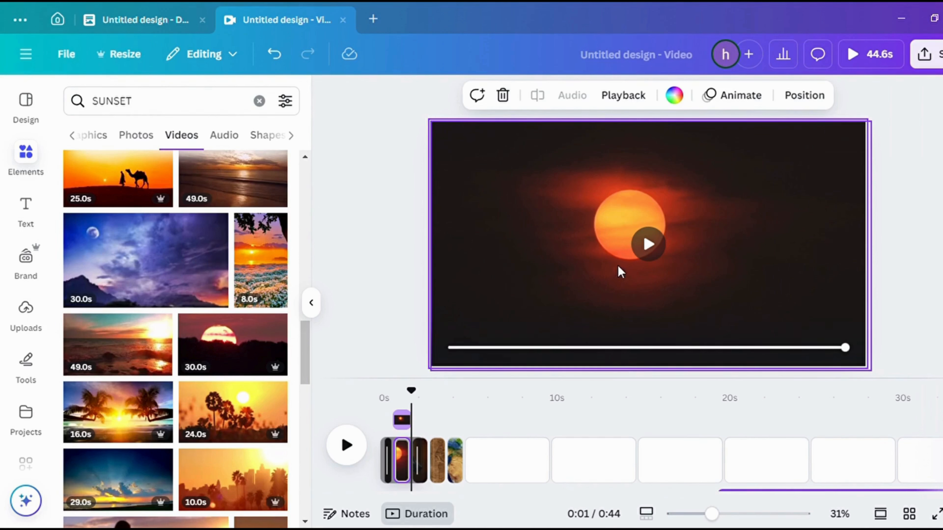
{"action": "left_click", "coordinate": [802, 96]}
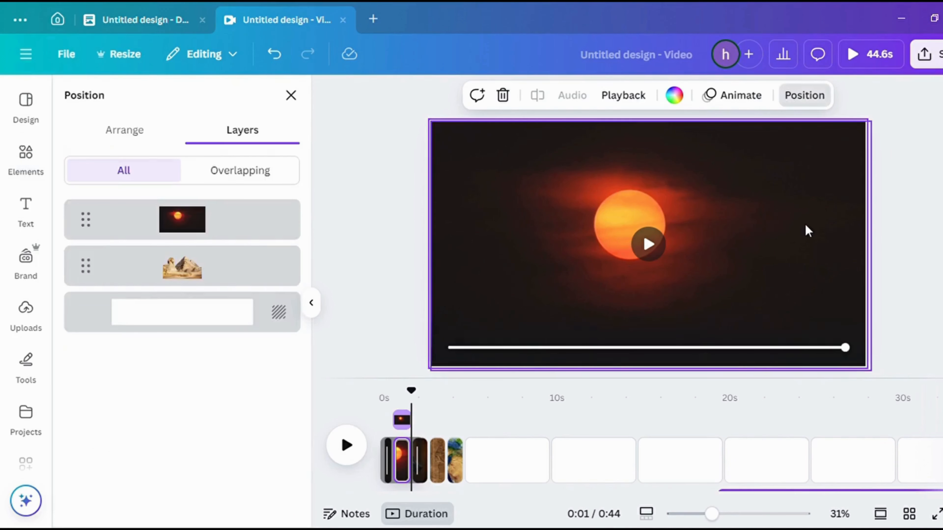
{"action": "left_click", "coordinate": [805, 225]}
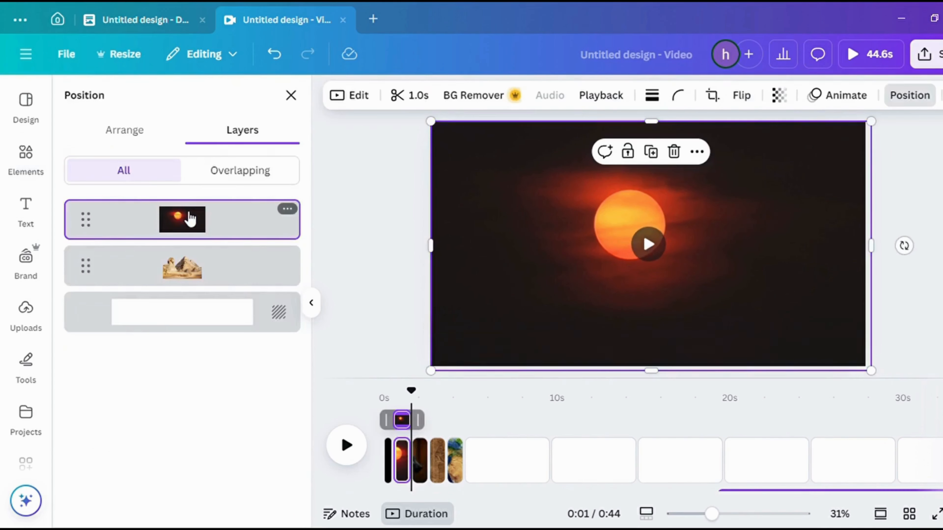
{"action": "left_click_drag", "start_coordinate": [191, 219], "coordinate": [184, 282]}
- Play back the opening clips to check the layered pyramid scene, and return to the pyramid page
{"action": "left_click", "coordinate": [347, 446]}
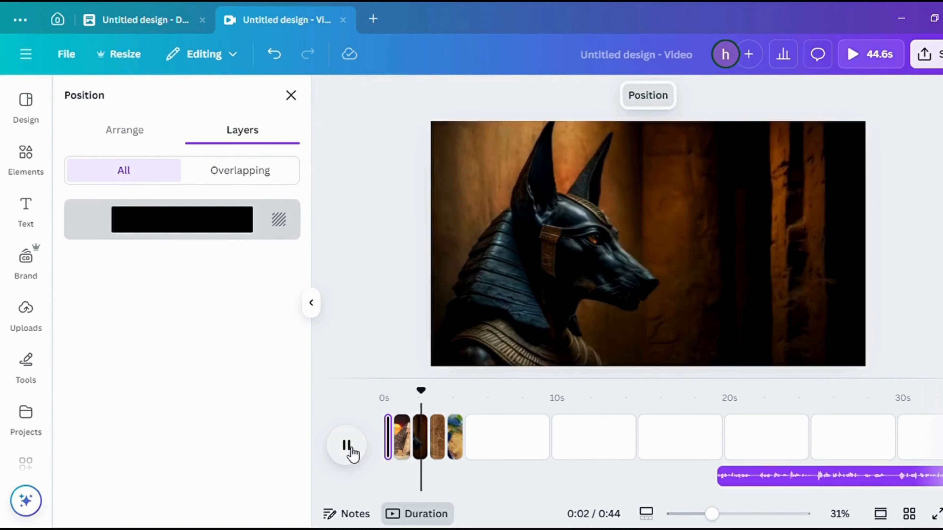
{"action": "left_click", "coordinate": [348, 446]}
{"action": "left_click", "coordinate": [401, 444]}
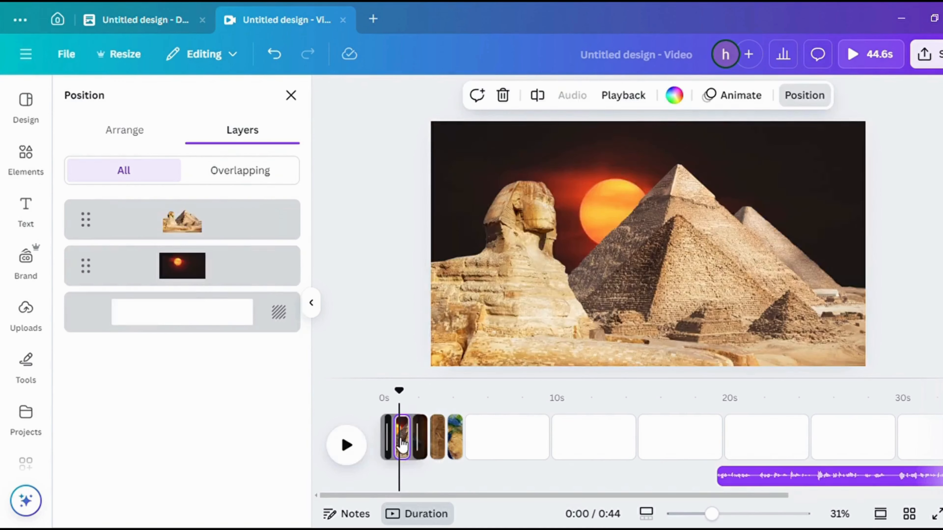
- Search the elements for "CAMERA OVERLAY" and list all video results
{"action": "left_click", "coordinate": [26, 156]}
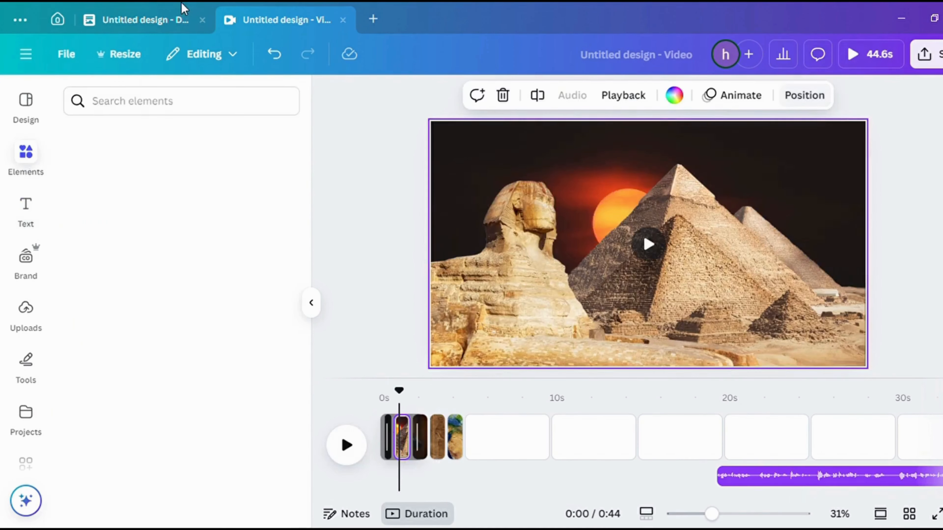
{"action": "left_click", "coordinate": [116, 100]}
{"action": "type", "text": "CAMERA OVERLAY"}
{"action": "key", "text": "Return"}
{"action": "left_click", "coordinate": [272, 219]}
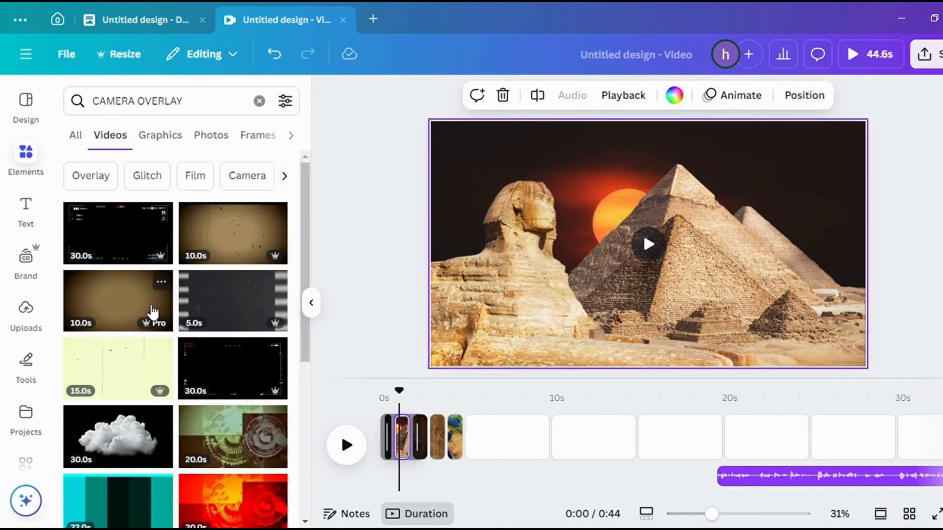
- Add the 15-second pale yellow scratched-film overlay video to the pyramid page and enlarge it to fill the canvas
{"action": "scroll", "coordinate": [152, 312], "scroll_direction": "down", "scroll_amount": 8}
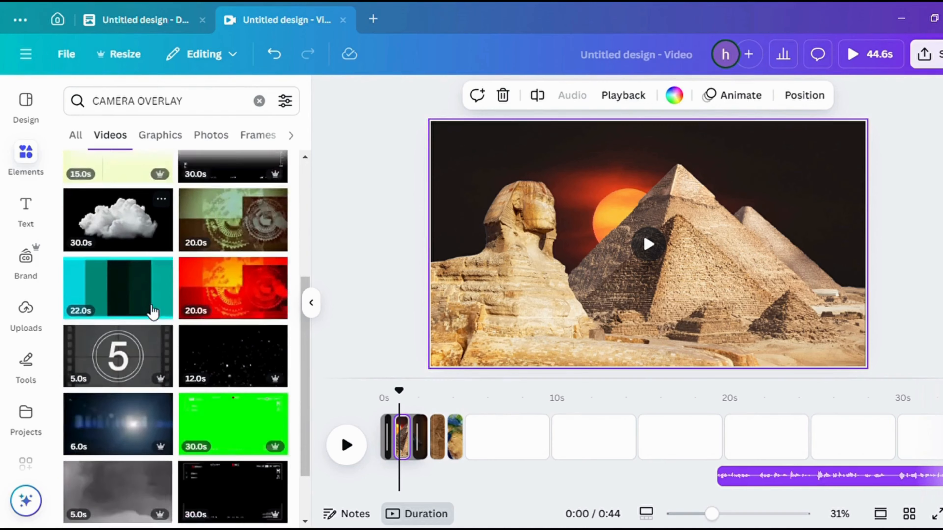
{"action": "scroll", "coordinate": [148, 241], "scroll_direction": "up", "scroll_amount": 4}
{"action": "left_click", "coordinate": [117, 235]}
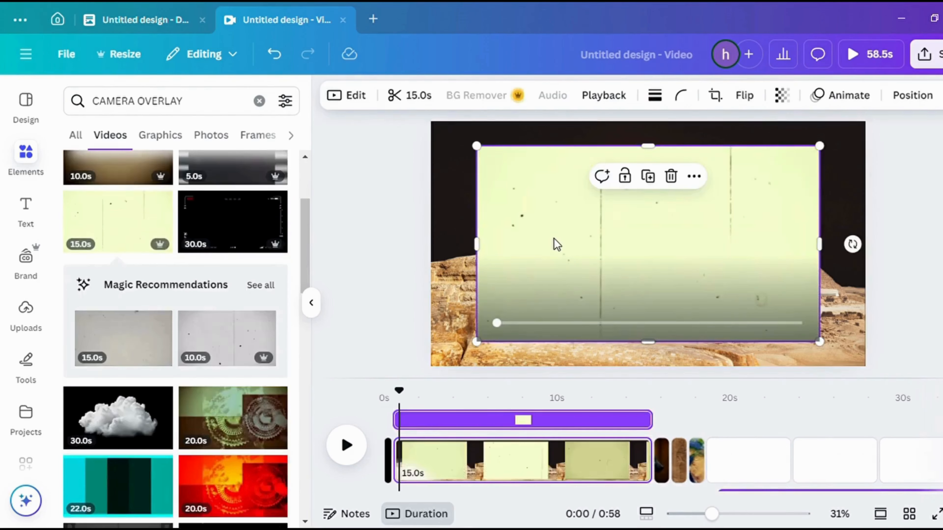
{"action": "left_click_drag", "start_coordinate": [554, 243], "coordinate": [509, 217]}
{"action": "left_click_drag", "start_coordinate": [774, 316], "coordinate": [882, 358]}
- Trim the overlaid pyramid page to about 1 second and move the playhead back to its start
{"action": "left_click", "coordinate": [561, 461]}
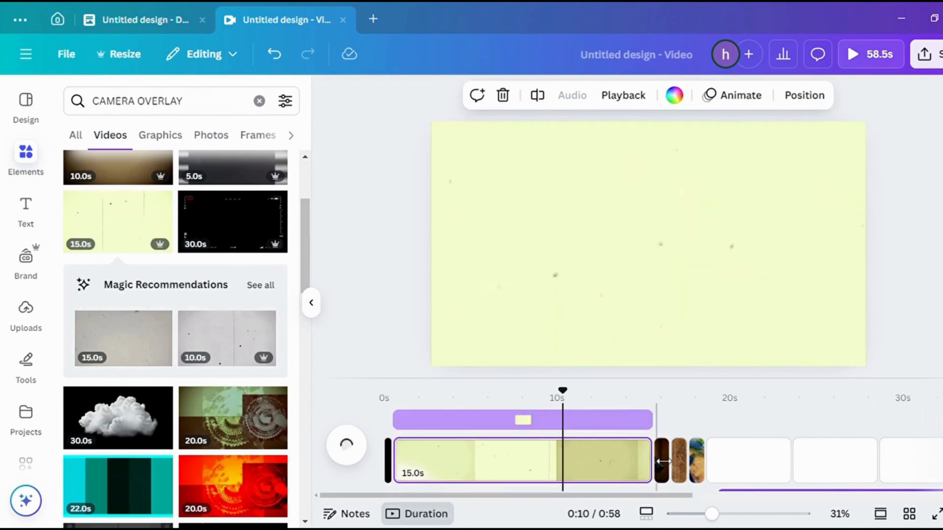
{"action": "left_click_drag", "start_coordinate": [651, 461], "coordinate": [407, 486]}
{"action": "left_click_drag", "start_coordinate": [419, 398], "coordinate": [397, 411]}
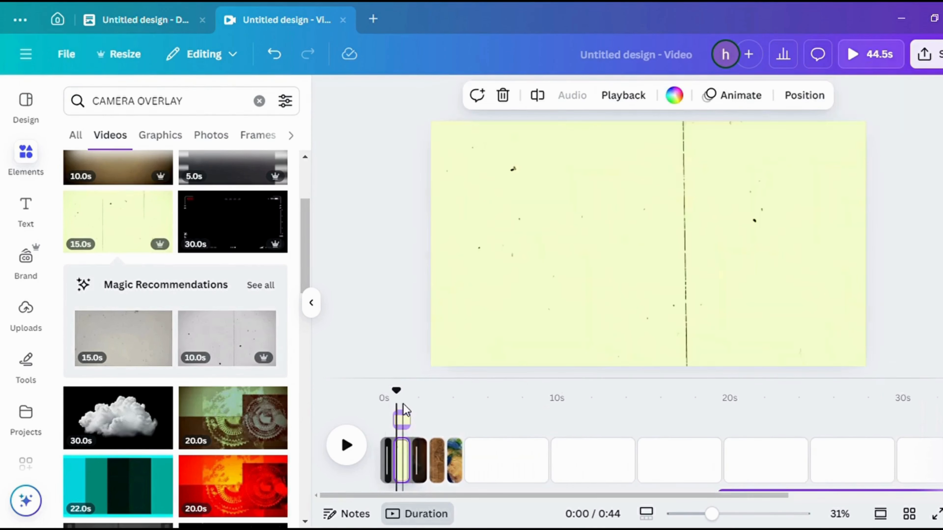
- Set the scratched-film overlay's transparency to 15
{"action": "left_click", "coordinate": [711, 206]}
{"action": "left_click", "coordinate": [781, 105]}
{"action": "left_click_drag", "start_coordinate": [808, 162], "coordinate": [707, 162]}
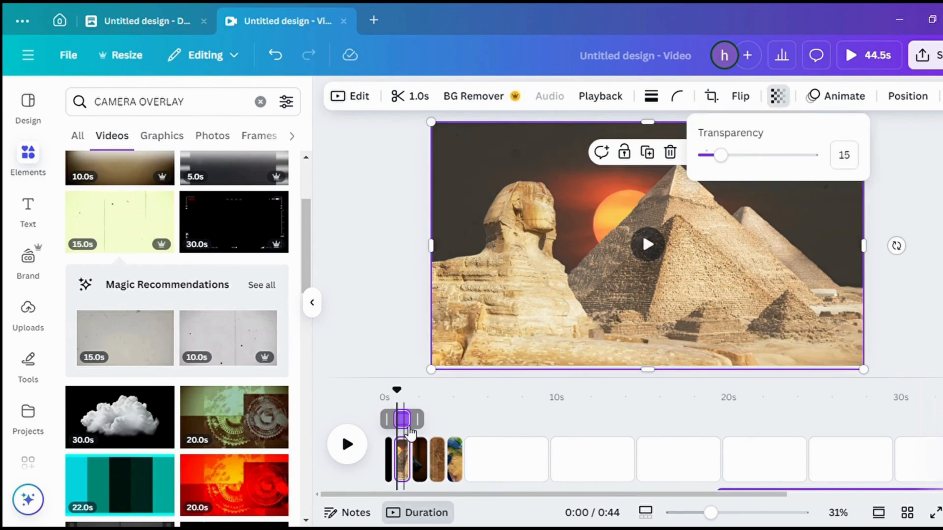
- Copy the scratched-film overlay from the pyramid page, paste it onto the following clips, and play the video from its start
{"action": "right_click", "coordinate": [409, 431]}
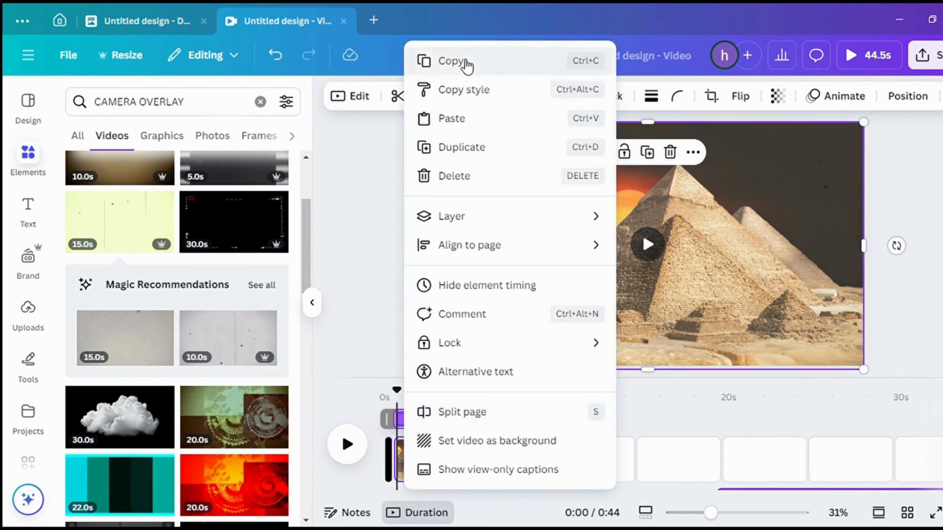
{"action": "left_click", "coordinate": [452, 61]}
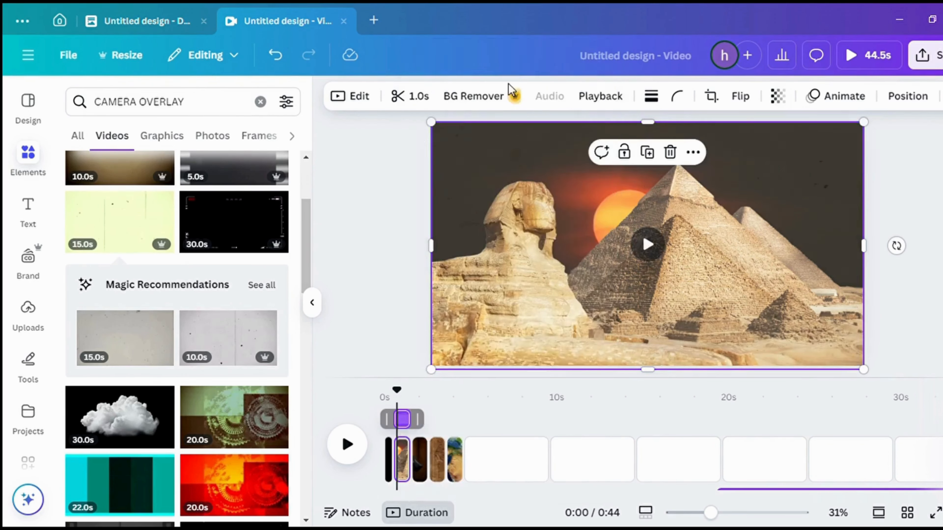
{"action": "left_click", "coordinate": [426, 475]}
{"action": "left_click", "coordinate": [440, 468]}
{"action": "right_click", "coordinate": [537, 237]}
{"action": "left_click", "coordinate": [608, 180]}
{"action": "left_click", "coordinate": [455, 469]}
{"action": "right_click", "coordinate": [519, 253]}
{"action": "left_click", "coordinate": [572, 180]}
{"action": "left_click", "coordinate": [388, 461]}
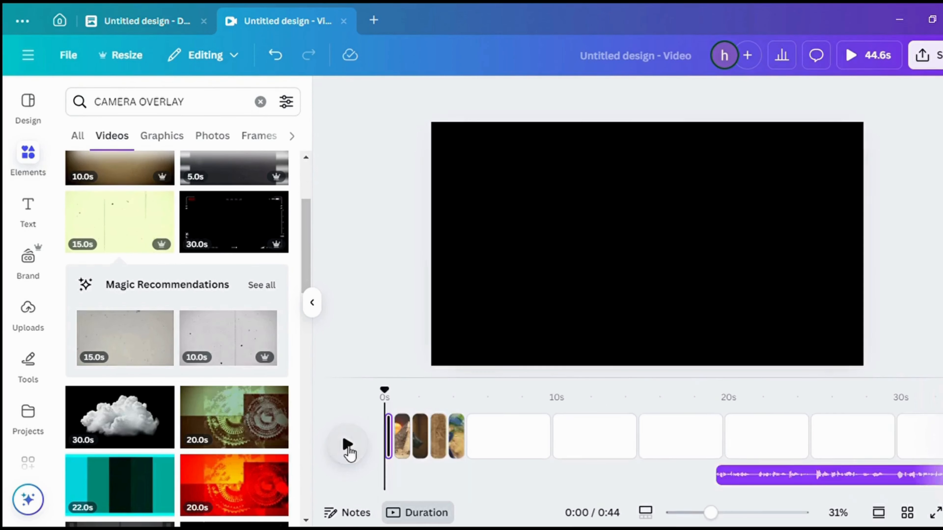
{"action": "left_click", "coordinate": [348, 448]}
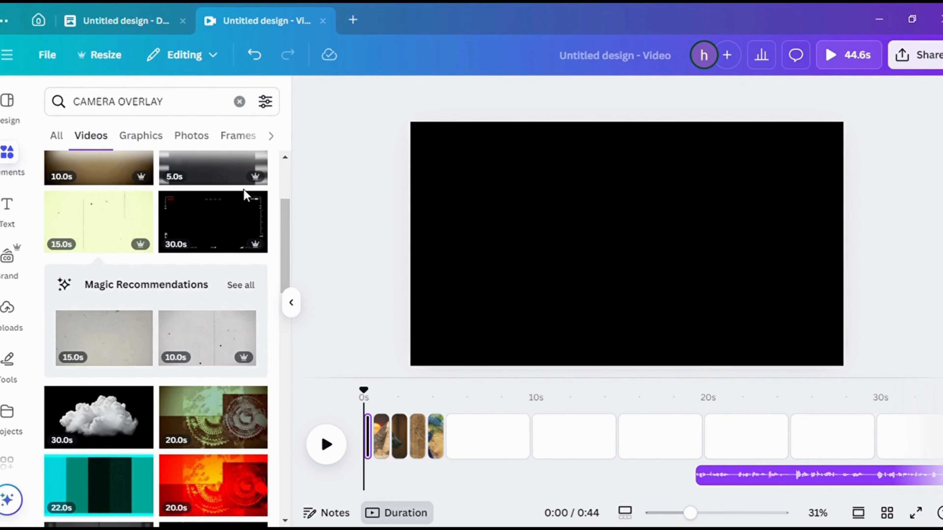
- Add the "Chimed In (Light chimes intro)" sound from the audio library and fit it to the pyramid clip's length
{"action": "scroll", "coordinate": [11, 316], "scroll_direction": "down", "scroll_amount": 4}
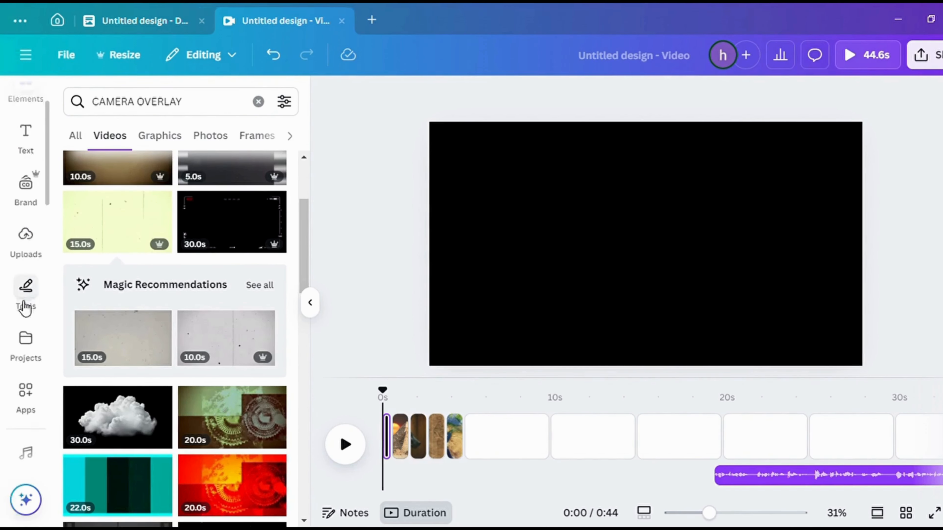
{"action": "left_click", "coordinate": [27, 387]}
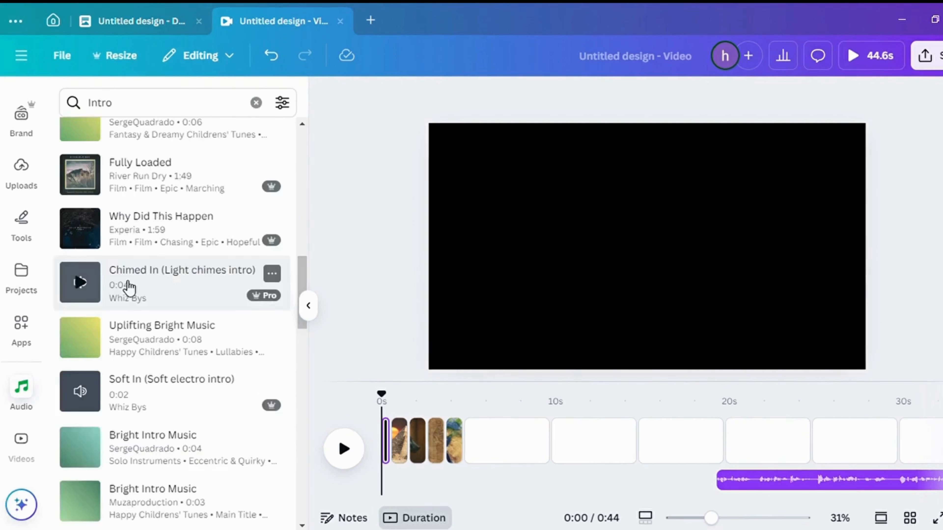
{"action": "left_click", "coordinate": [129, 286]}
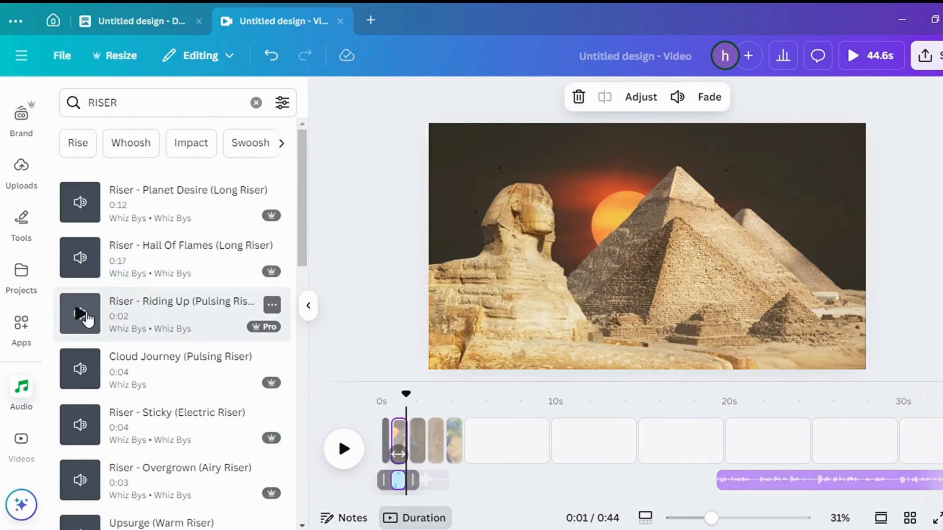
{"action": "left_click_drag", "start_coordinate": [403, 369], "coordinate": [468, 473]}
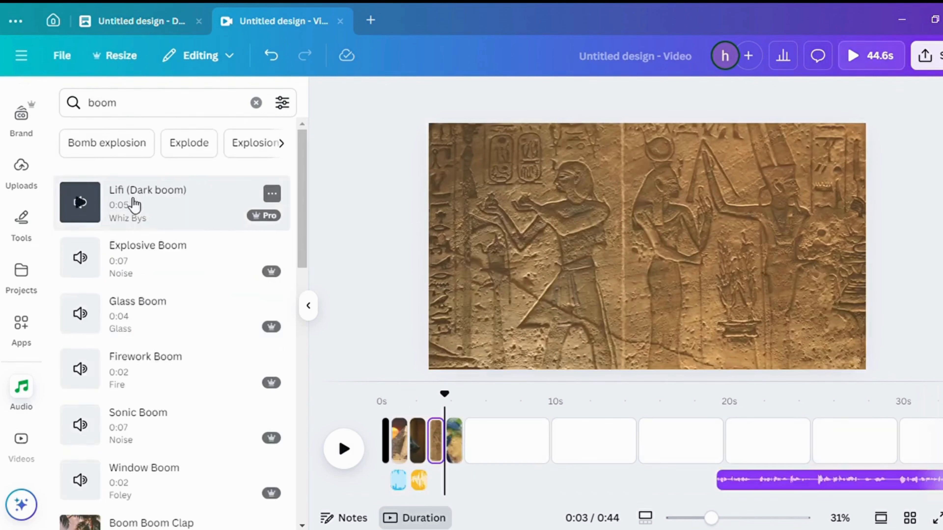
- Add the "Lifi (Dark boom)" sound at the start of the Earth-map clip and shorten it to about 2 seconds
{"action": "left_click", "coordinate": [191, 206]}
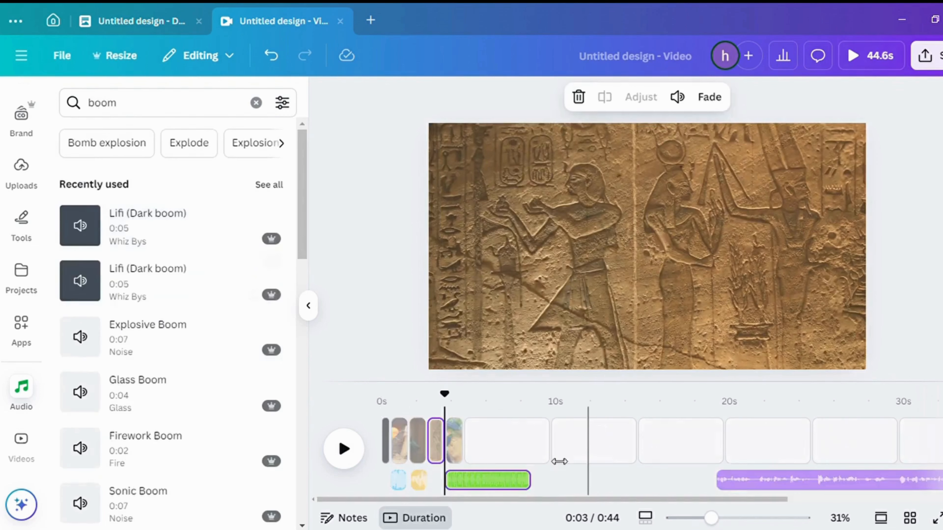
{"action": "left_click_drag", "start_coordinate": [531, 490], "coordinate": [520, 489]}
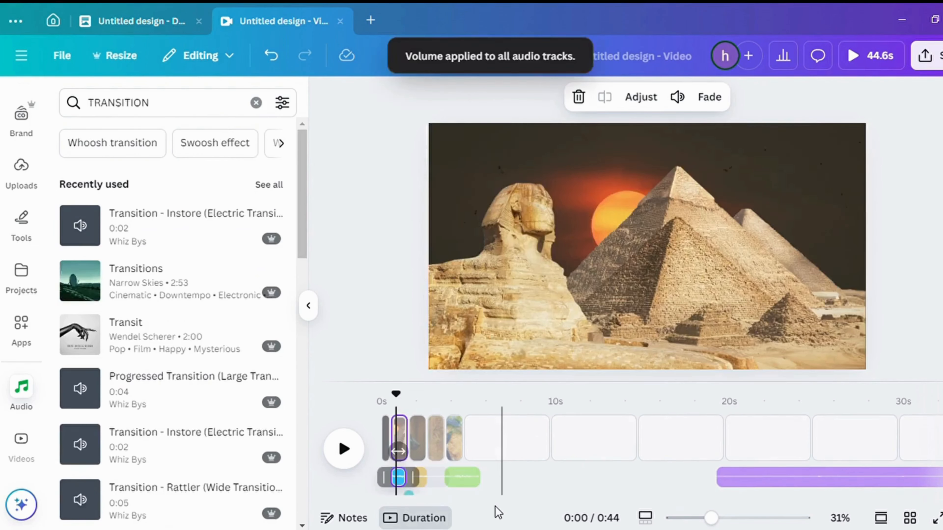
- Open the voice-over track's volume settings and trim the dark boom sound to the end of the Earth-map clip
{"action": "left_click", "coordinate": [752, 479]}
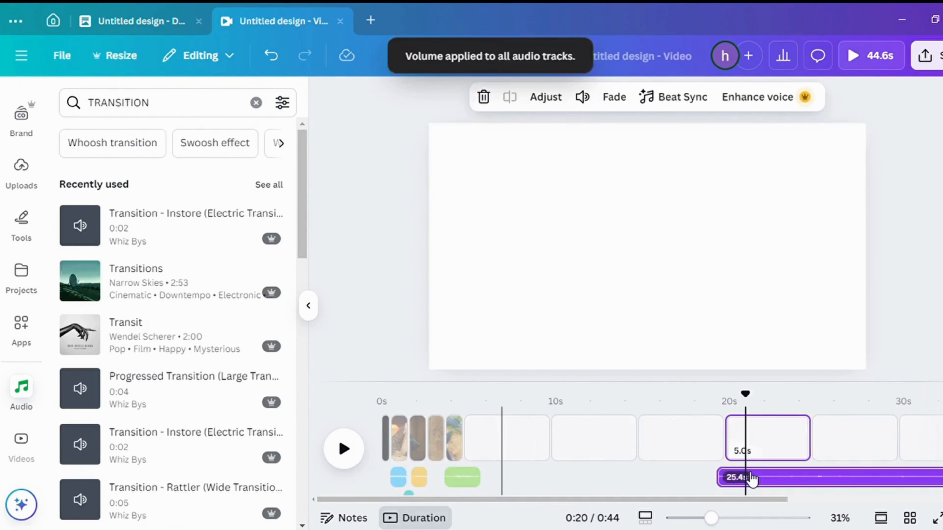
{"action": "left_click", "coordinate": [593, 100]}
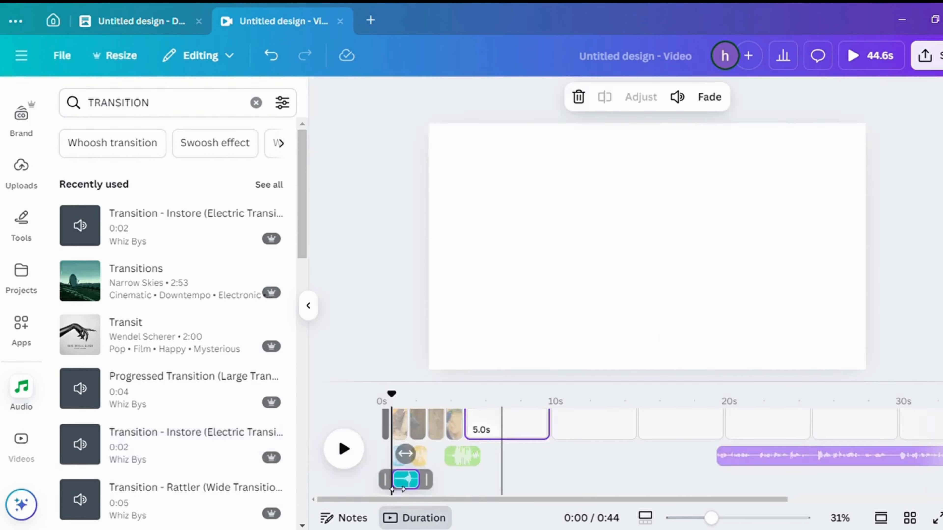
{"action": "key", "text": "space"}
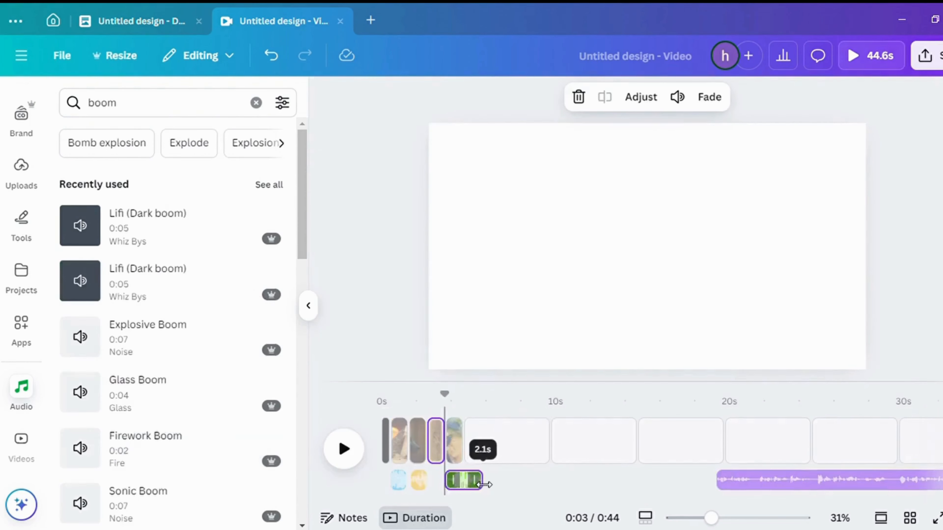
{"action": "left_click_drag", "start_coordinate": [485, 485], "coordinate": [462, 483]}
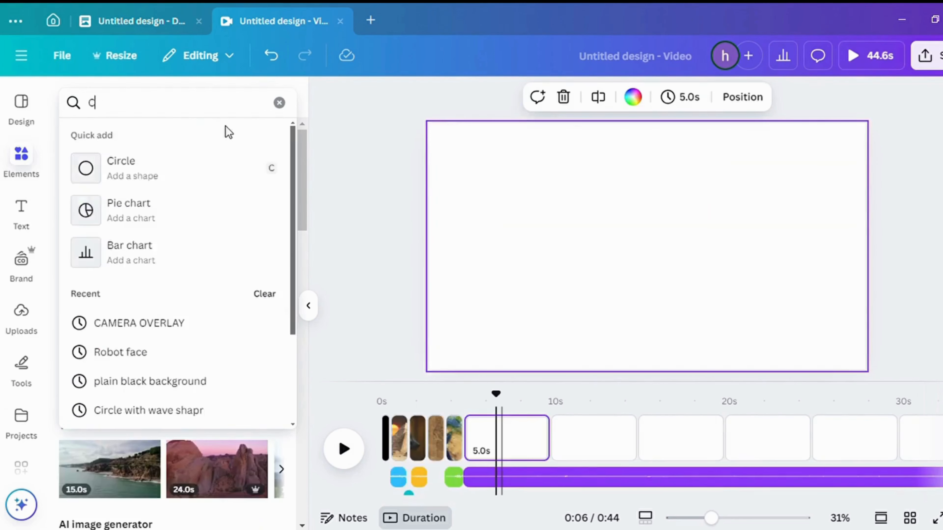
- Search the video elements for "CAMELS", add the 42-second sunset caravan clip to the blank page, and enlarge it to fill the canvas
{"action": "type", "text": "AMELS"}
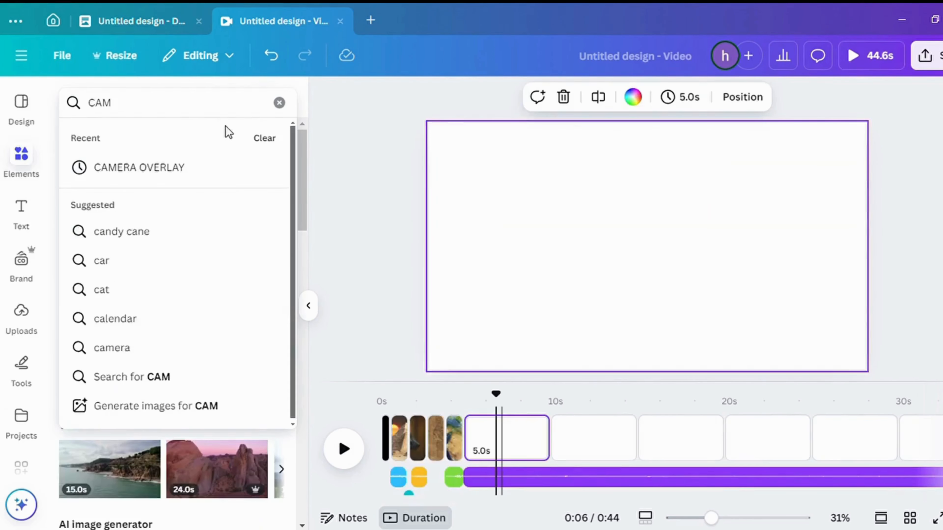
{"action": "key", "text": "Return"}
{"action": "left_click", "coordinate": [162, 137]}
{"action": "left_click", "coordinate": [114, 235]}
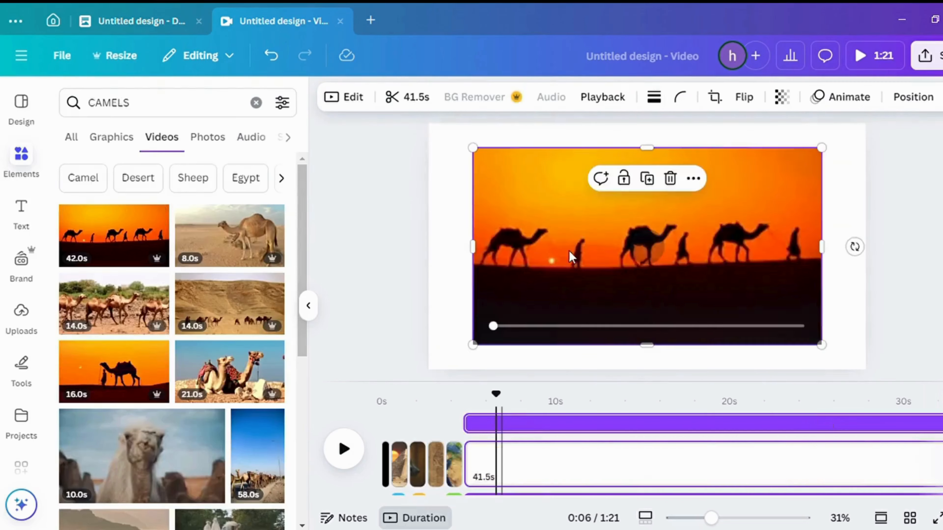
{"action": "left_click_drag", "start_coordinate": [821, 350], "coordinate": [889, 350]}
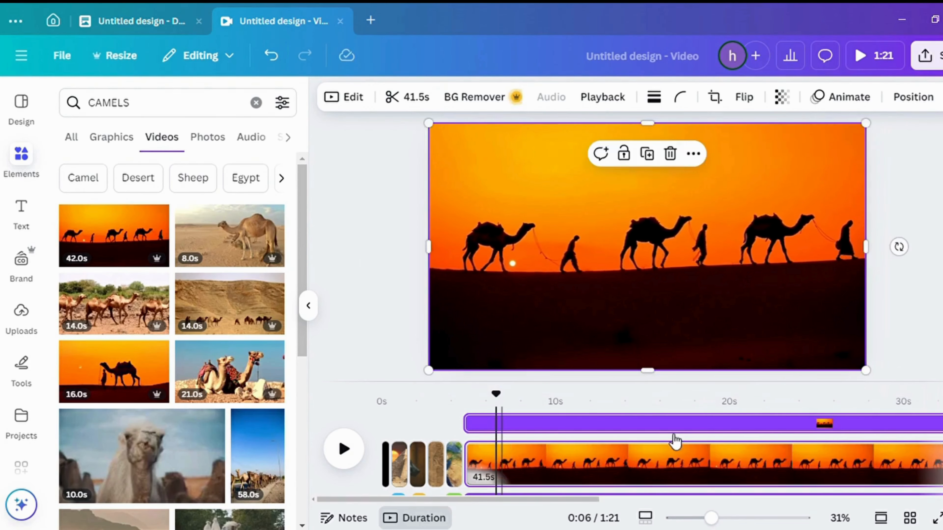
- Play the cut from the Earth map into the camel clip and check where the dark boom sound ends
{"action": "left_click_drag", "start_coordinate": [485, 409], "coordinate": [451, 404]}
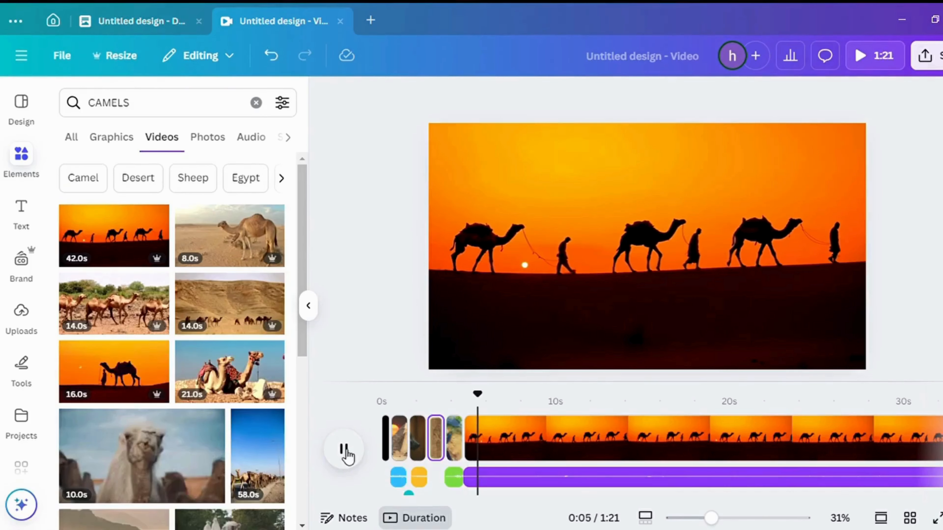
{"action": "left_click", "coordinate": [346, 449]}
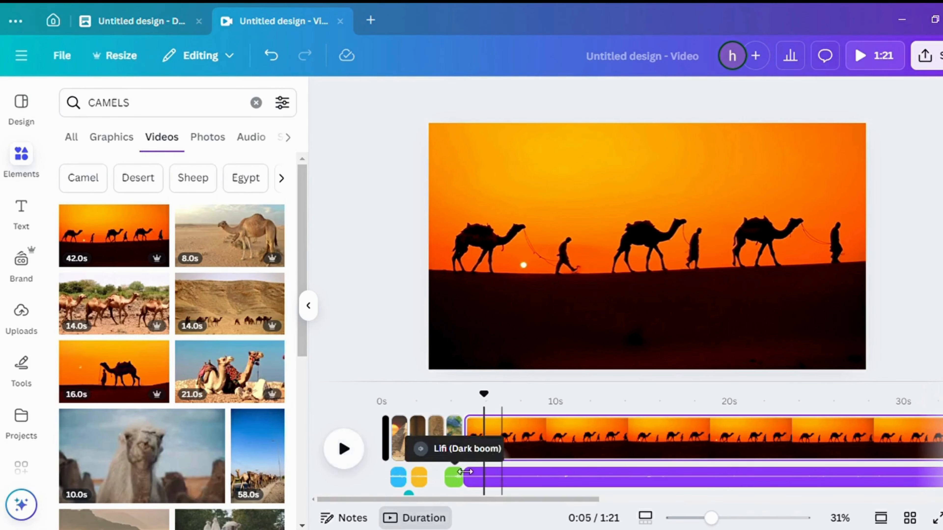
{"action": "left_click", "coordinate": [465, 482]}
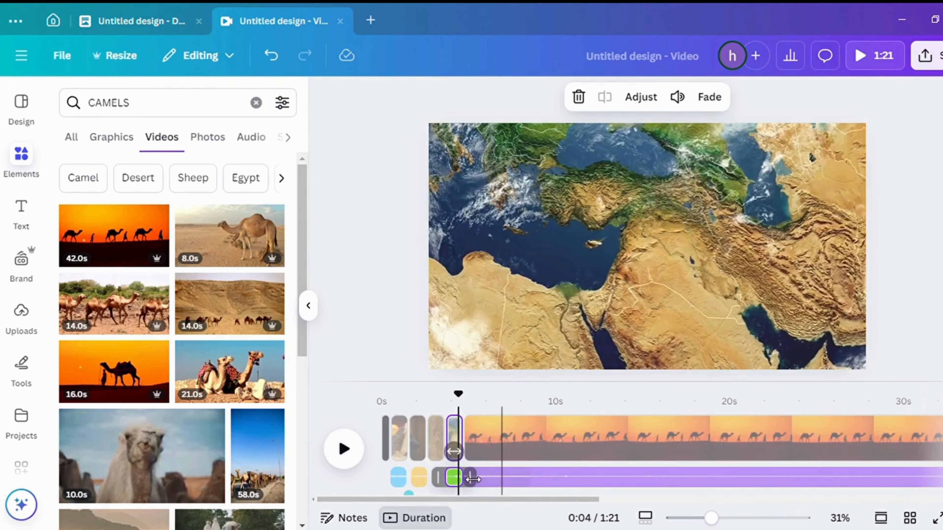
{"action": "left_click_drag", "start_coordinate": [472, 479], "coordinate": [472, 479]}
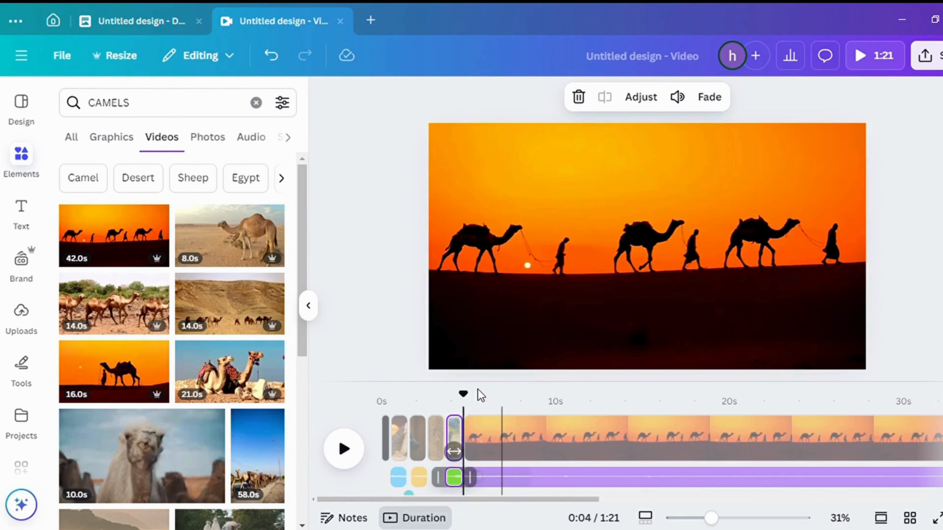
{"action": "left_click_drag", "start_coordinate": [472, 405], "coordinate": [461, 404]}
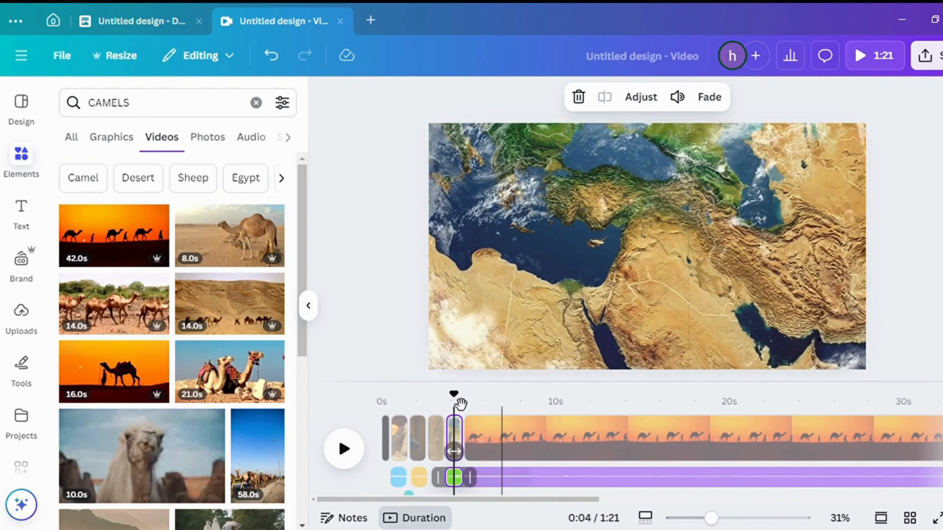
- Play the camel clip with the voice-over and split its page about 2.8 seconds in
{"action": "left_click", "coordinate": [631, 454]}
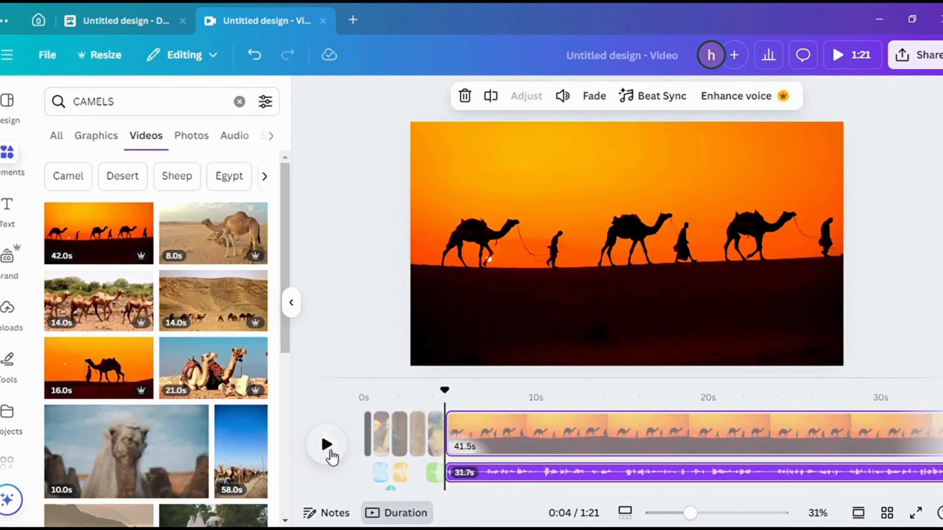
{"action": "left_click", "coordinate": [326, 445]}
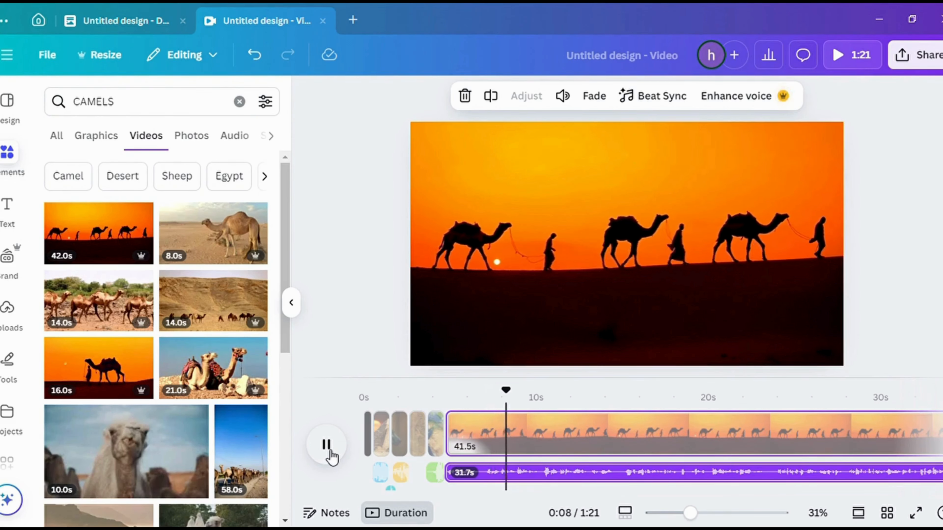
{"action": "left_click", "coordinate": [551, 406]}
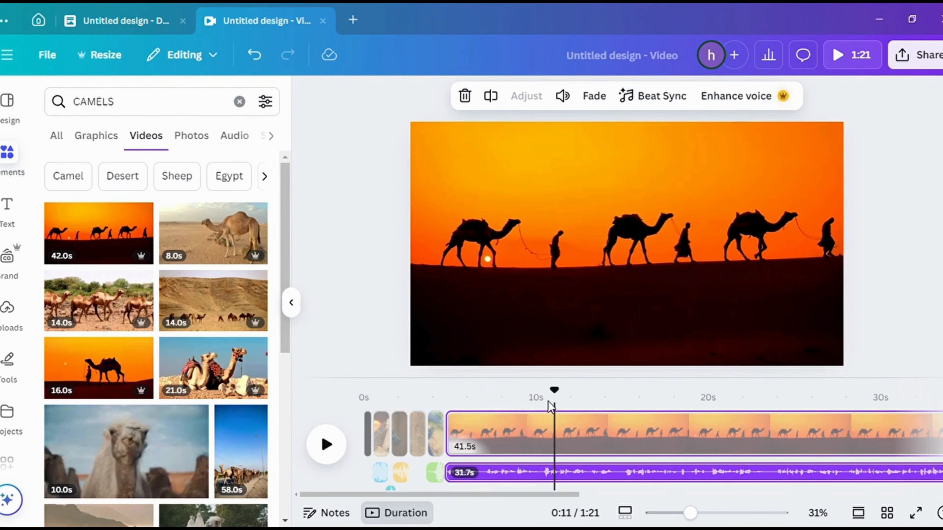
{"action": "left_click_drag", "start_coordinate": [562, 407], "coordinate": [535, 408]}
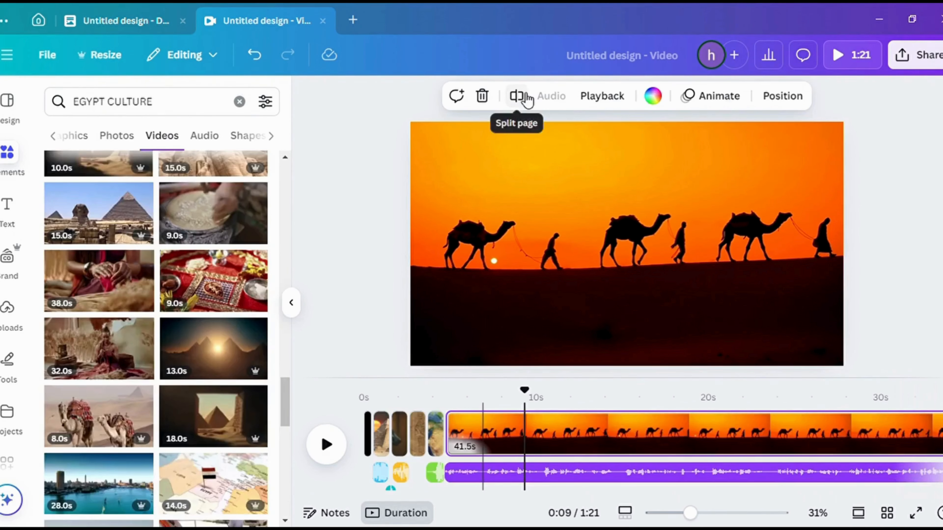
{"action": "left_click", "coordinate": [527, 97]}
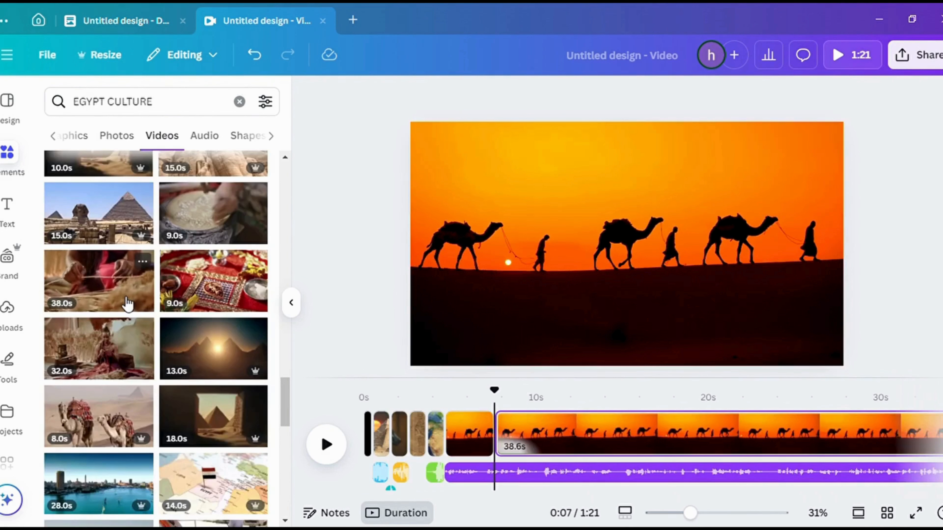
- Add the 38-second video of hands weaving straw to the second camel page and enlarge it to fill the canvas
{"action": "left_click", "coordinate": [128, 304]}
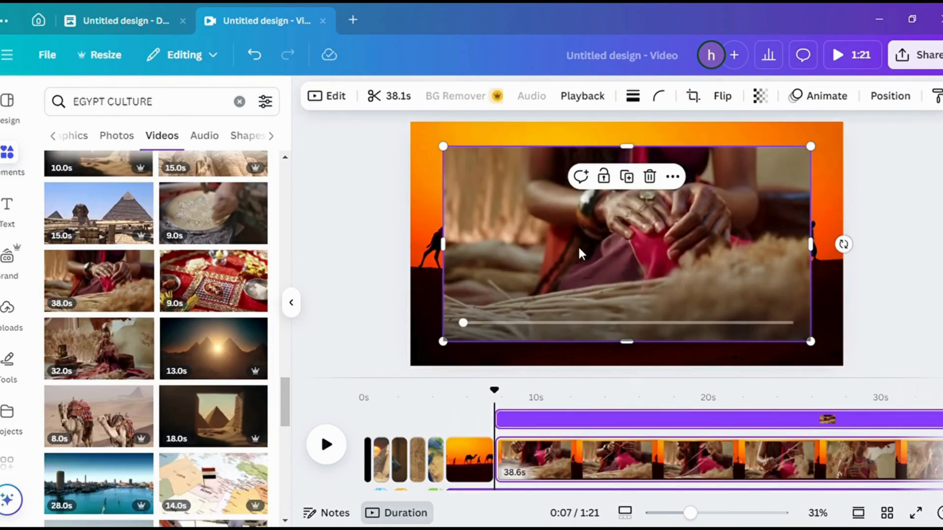
{"action": "left_click_drag", "start_coordinate": [581, 254], "coordinate": [545, 230]}
{"action": "left_click_drag", "start_coordinate": [793, 330], "coordinate": [863, 404]}
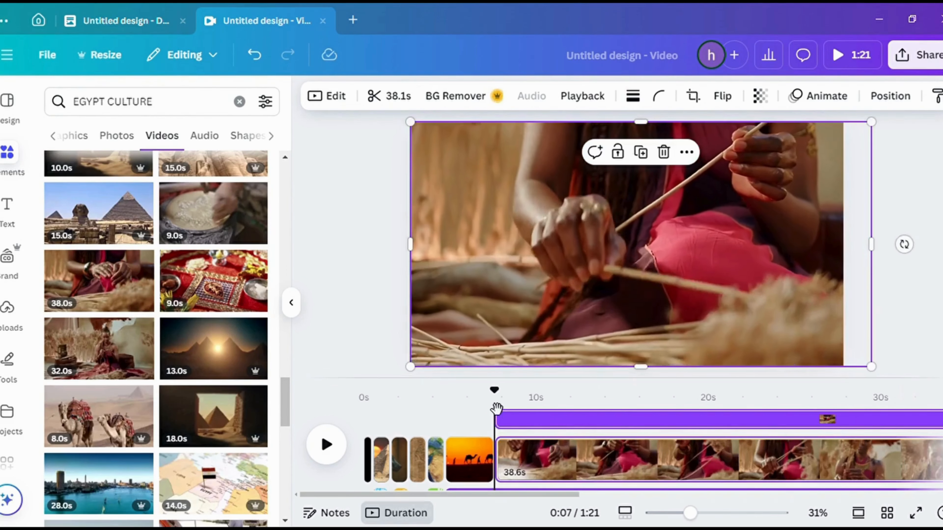
- Play the video from 6.5 seconds and split the weaving page at about 11 seconds
{"action": "left_click_drag", "start_coordinate": [497, 409], "coordinate": [479, 414]}
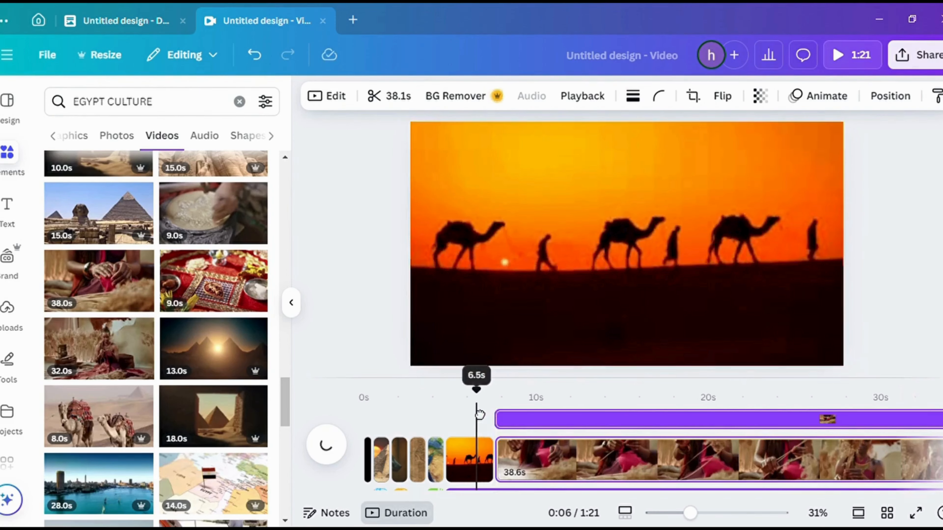
{"action": "left_click", "coordinate": [326, 445]}
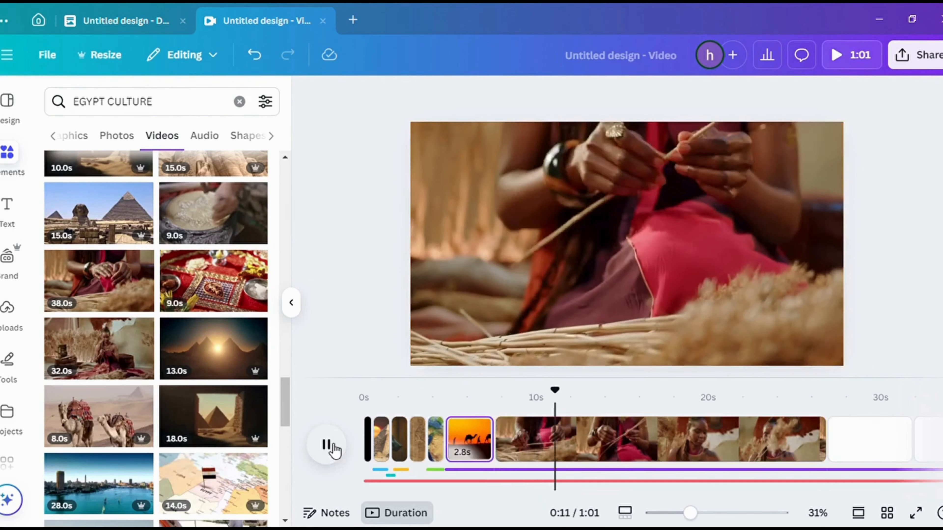
{"action": "left_click", "coordinate": [592, 456]}
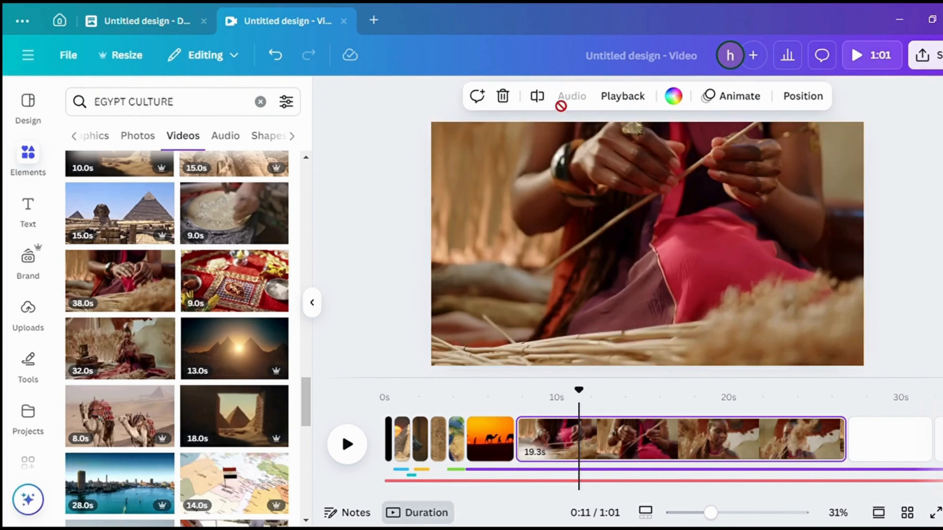
{"action": "left_click", "coordinate": [537, 97]}
- Search the video elements for "NILE RIVER" and add the 35-second rushing river clip to the second weaving page
{"action": "triple_click", "coordinate": [133, 101]}
{"action": "type", "text": "NILE"}
{"action": "left_click", "coordinate": [105, 257]}
{"action": "scroll", "coordinate": [226, 353], "scroll_direction": "down", "scroll_amount": 6}
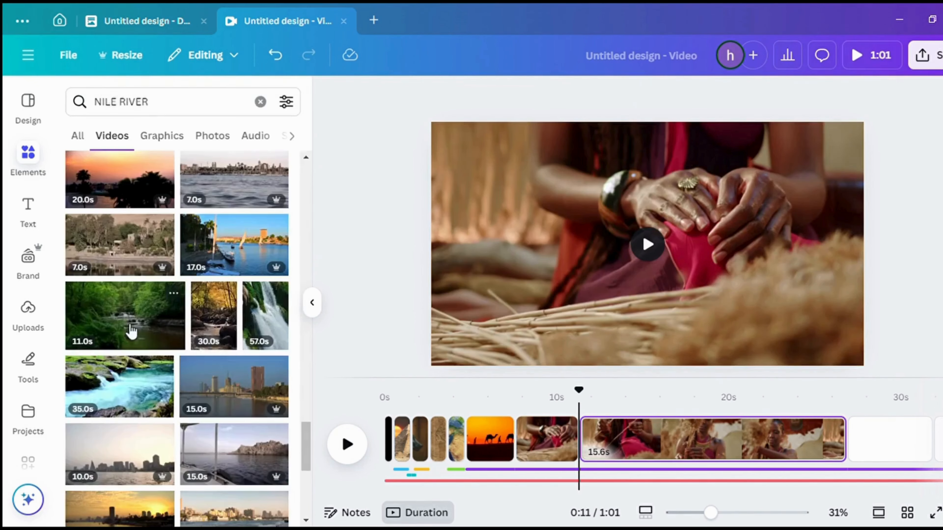
{"action": "left_click", "coordinate": [122, 327]}
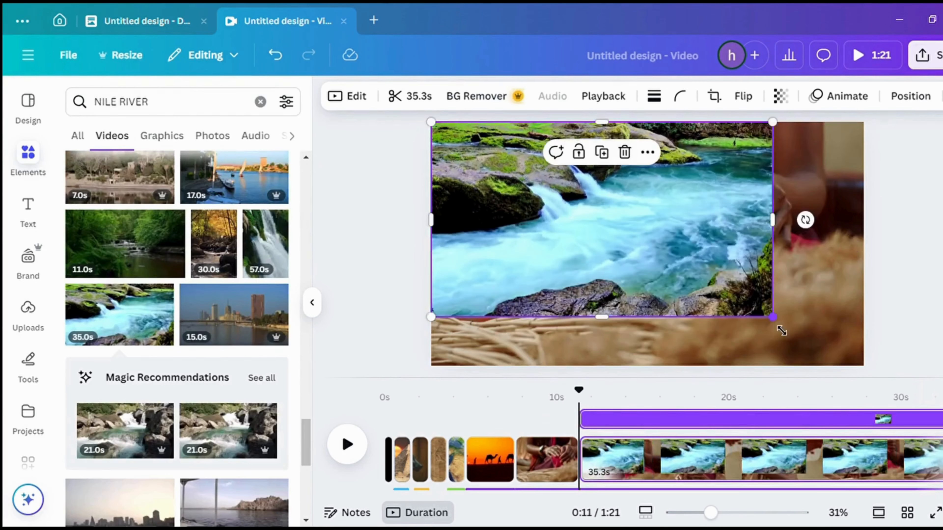
- Search the video elements for "EGYPT"
{"action": "left_click", "coordinate": [260, 101]}
{"action": "type", "text": "EGYPT"}
{"action": "key", "text": "Return"}
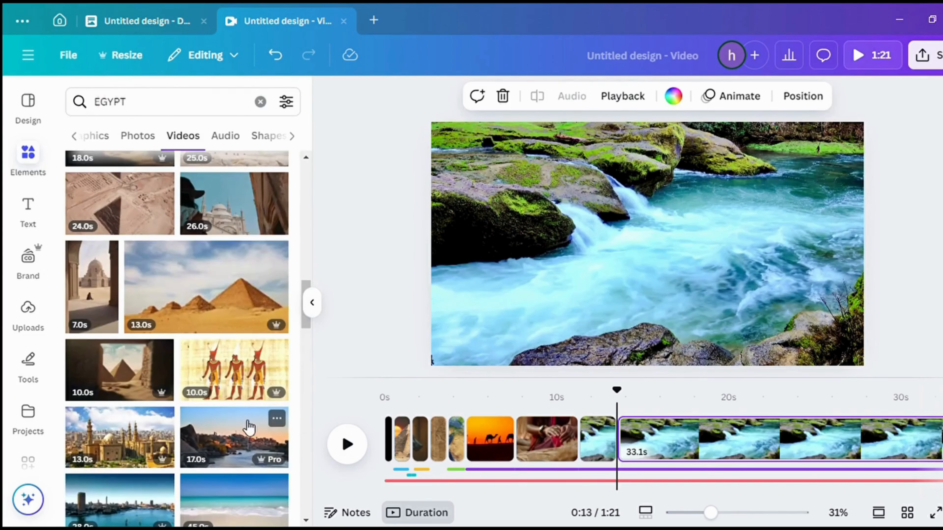
- Fill the second river page with the 13-second desert pyramids video and split that page at about 17 seconds
{"action": "left_click", "coordinate": [222, 289]}
{"action": "left_click_drag", "start_coordinate": [775, 312], "coordinate": [889, 377]}
{"action": "left_click", "coordinate": [349, 448]}
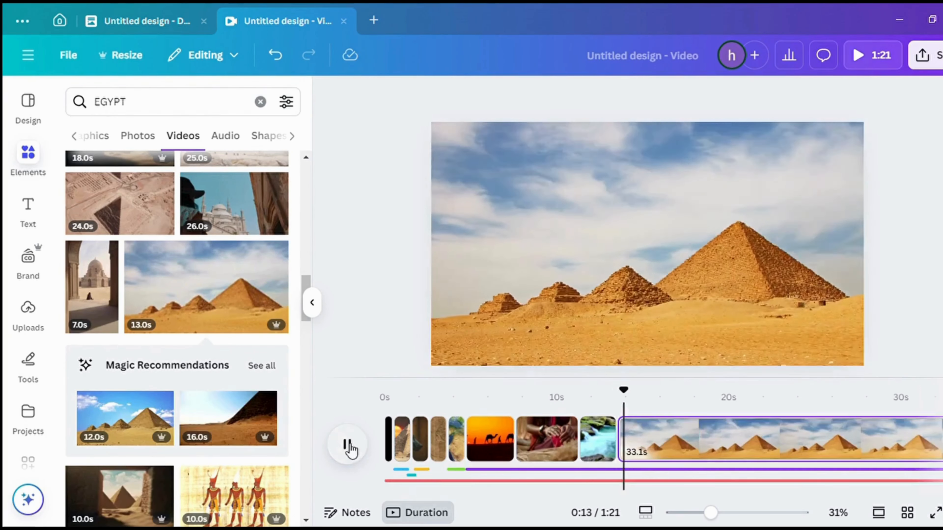
{"action": "key", "text": "space"}
{"action": "left_click", "coordinate": [652, 446]}
{"action": "left_click", "coordinate": [355, 446]}
{"action": "key", "text": "s"}
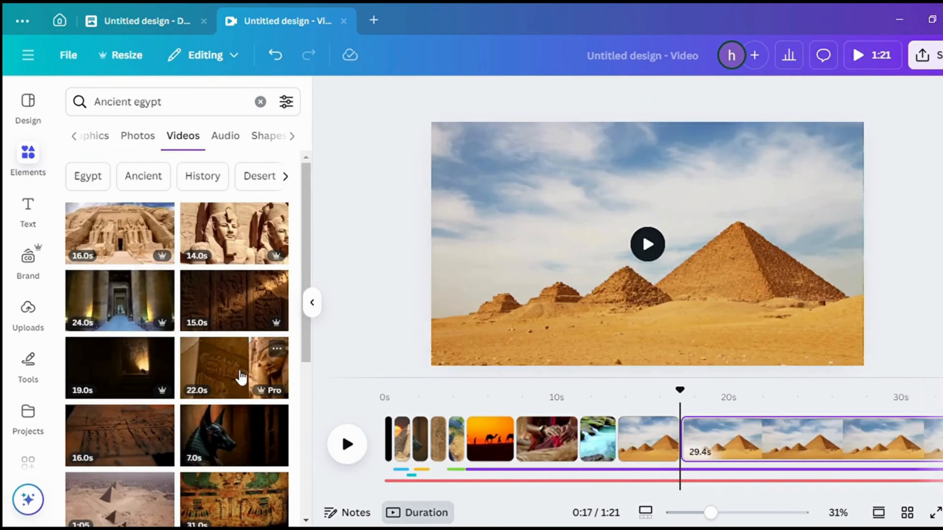
- Add the 22-second video of carved walls and a stone face to the second pyramids page and enlarge it to fill the canvas
{"action": "left_click", "coordinate": [242, 379]}
{"action": "left_click_drag", "start_coordinate": [821, 337], "coordinate": [863, 367]}
- Search the video elements for "ANCIENT architecture"
{"action": "left_click", "coordinate": [261, 101]}
{"action": "left_click", "coordinate": [164, 104]}
{"action": "type", "text": "ARCHI"}
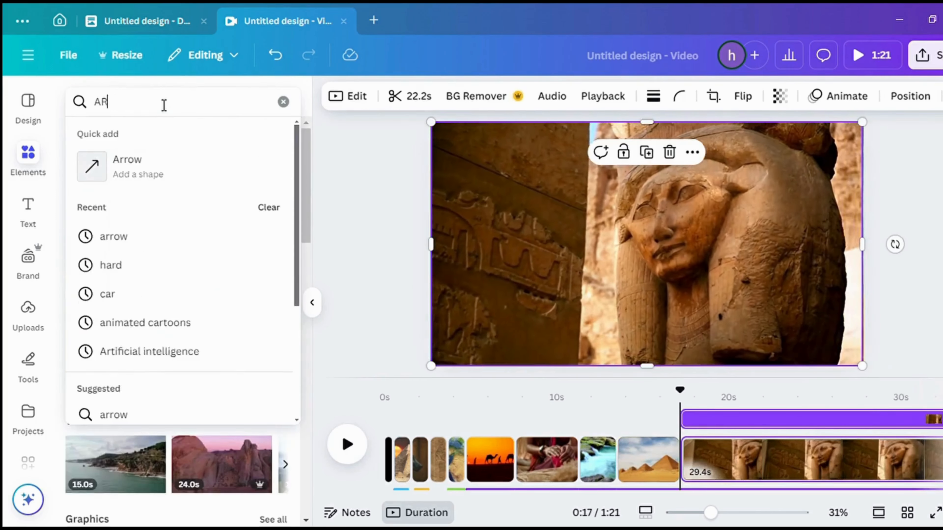
{"action": "left_click", "coordinate": [195, 166]}
{"action": "left_click", "coordinate": [100, 105]}
{"action": "type", "text": "ANCIENT"}
{"action": "key", "text": "Return"}
{"action": "left_click", "coordinate": [112, 136]}
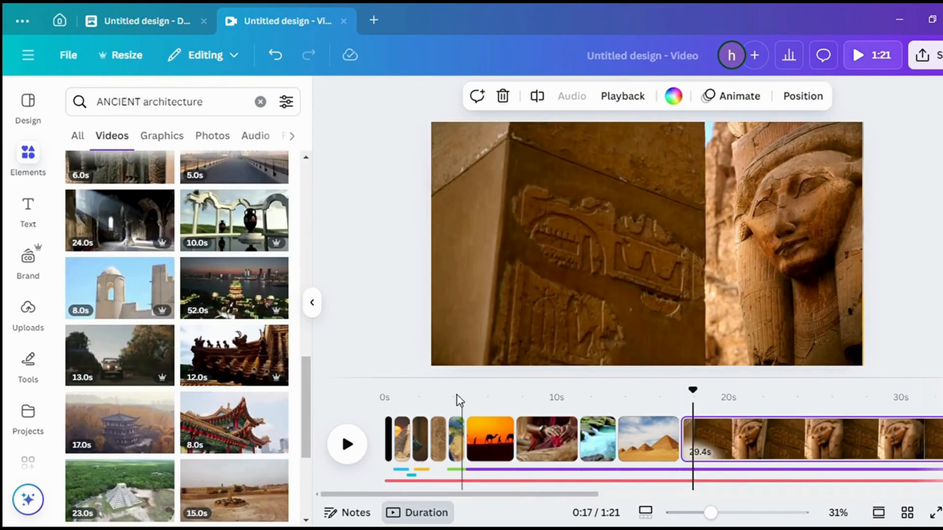
- Split the stone carvings page at about 18 seconds and fill its second part with the 7-second robed walker video from "ANCIENT EGYPT ART"
{"action": "left_click", "coordinate": [348, 445]}
{"action": "key", "text": "s"}
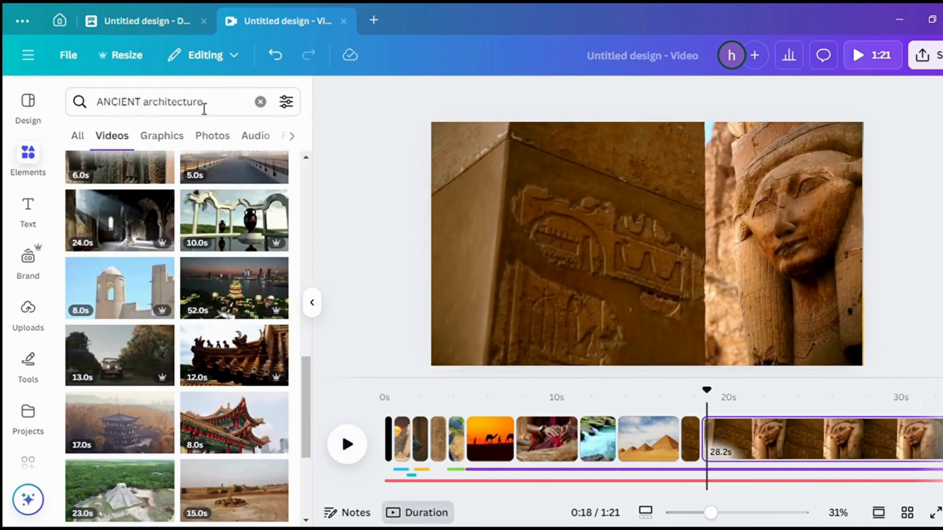
{"action": "left_click_drag", "start_coordinate": [120, 351], "coordinate": [579, 319]}
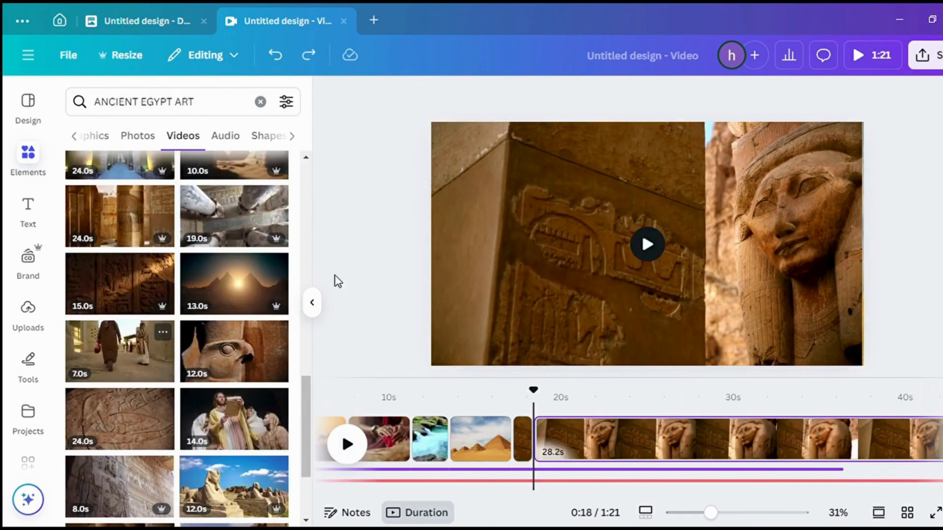
{"action": "left_click_drag", "start_coordinate": [607, 239], "coordinate": [562, 215]}
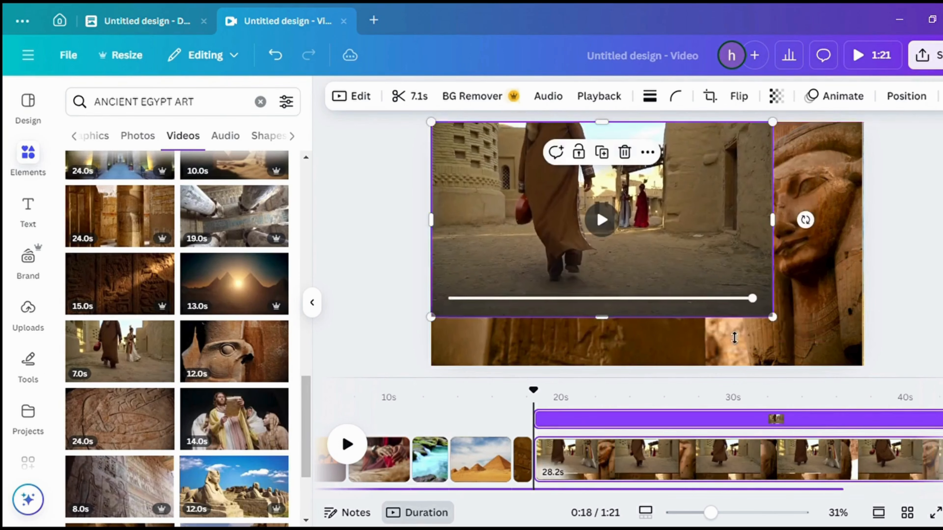
{"action": "left_click_drag", "start_coordinate": [773, 310], "coordinate": [880, 369]}
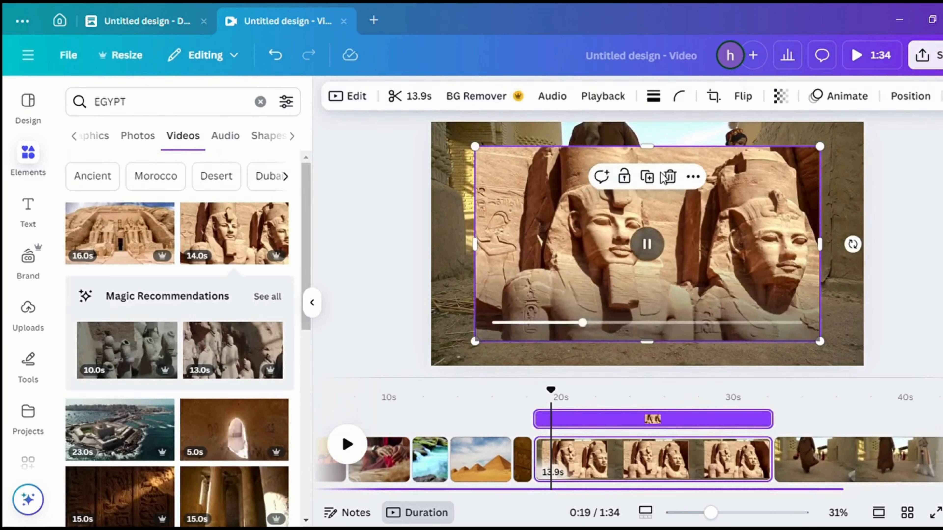
- Delete the 14-second pharaoh statues clip placed over the walking video
{"action": "key", "text": "Delete"}
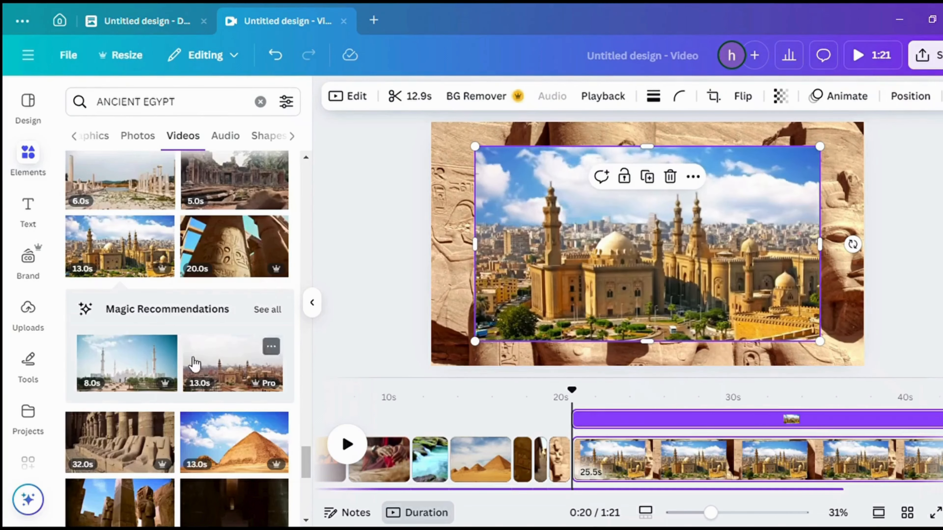
- Enlarge the Cairo mosque video to fill the canvas and split its page at about 23 seconds
{"action": "left_click", "coordinate": [162, 228]}
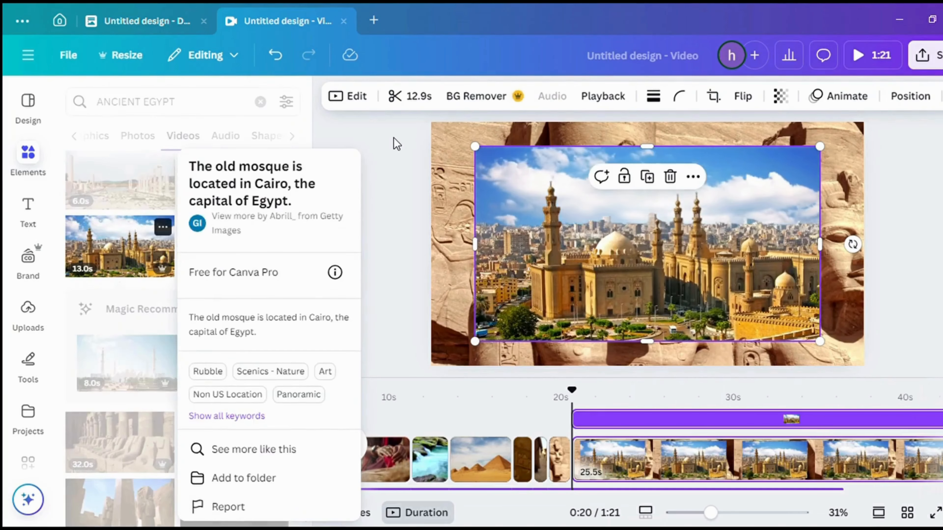
{"action": "left_click", "coordinate": [396, 144]}
{"action": "left_click_drag", "start_coordinate": [646, 242], "coordinate": [603, 218]}
{"action": "left_click_drag", "start_coordinate": [776, 317], "coordinate": [863, 366]}
{"action": "key", "text": "Escape"}
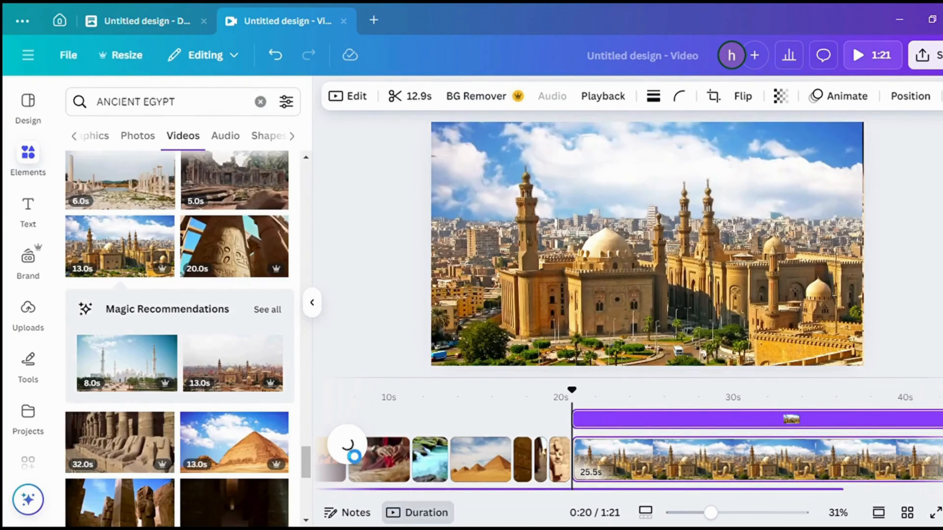
{"action": "left_click", "coordinate": [614, 479]}
{"action": "key", "text": "s"}
- Add the 14-second aerial pyramids video from the "PYRAMID CONSTRUCTION" results to the second mosque page and enlarge it to fill the canvas
{"action": "scroll", "coordinate": [232, 263], "scroll_direction": "down", "scroll_amount": 5}
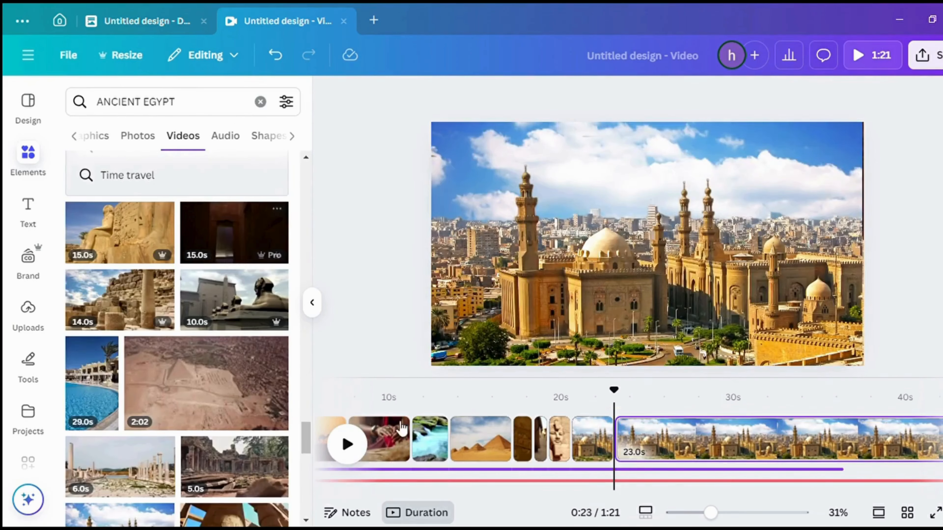
{"action": "scroll", "coordinate": [176, 334], "scroll_direction": "down", "scroll_amount": 5}
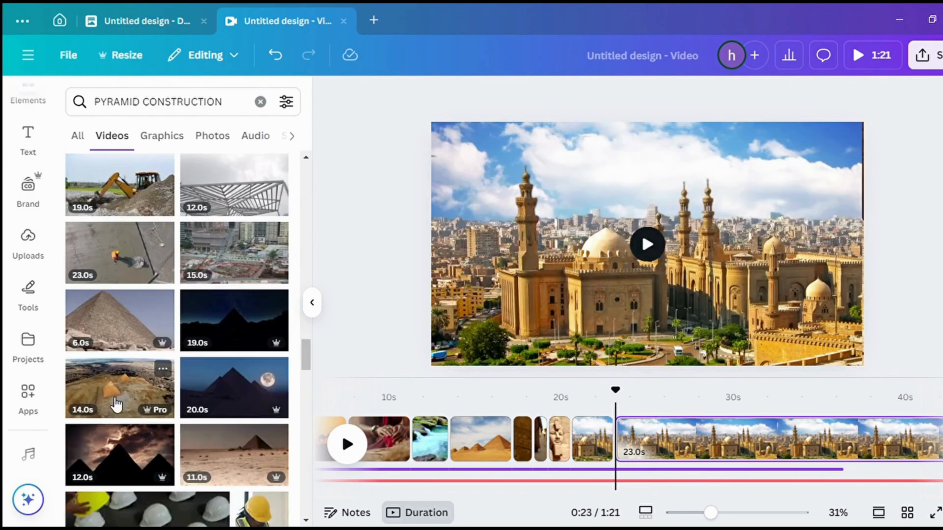
{"action": "left_click", "coordinate": [119, 389]}
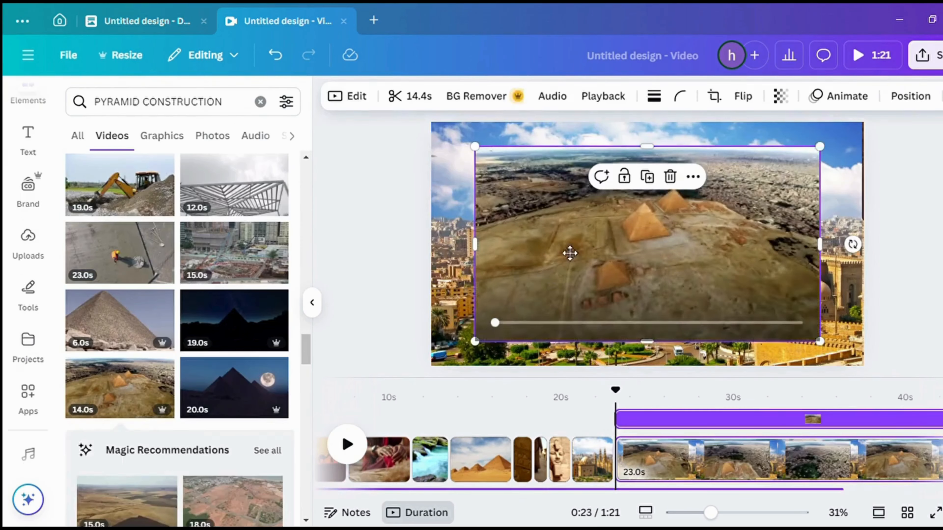
{"action": "left_click_drag", "start_coordinate": [570, 254], "coordinate": [526, 227]}
{"action": "left_click_drag", "start_coordinate": [779, 316], "coordinate": [887, 386]}
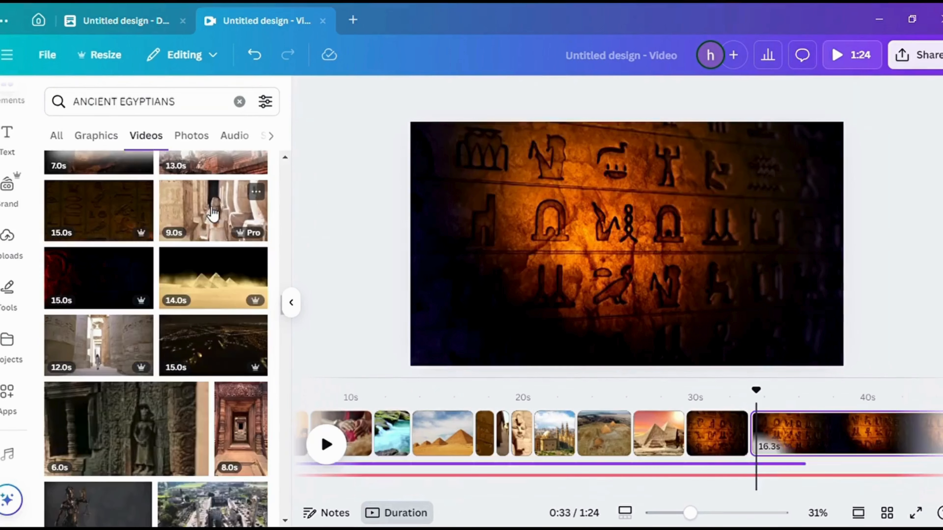
- Add the 9-second video of a woman walking through a temple to the second hieroglyph page and enlarge it to fill the canvas
{"action": "left_click_drag", "start_coordinate": [213, 210], "coordinate": [522, 252]}
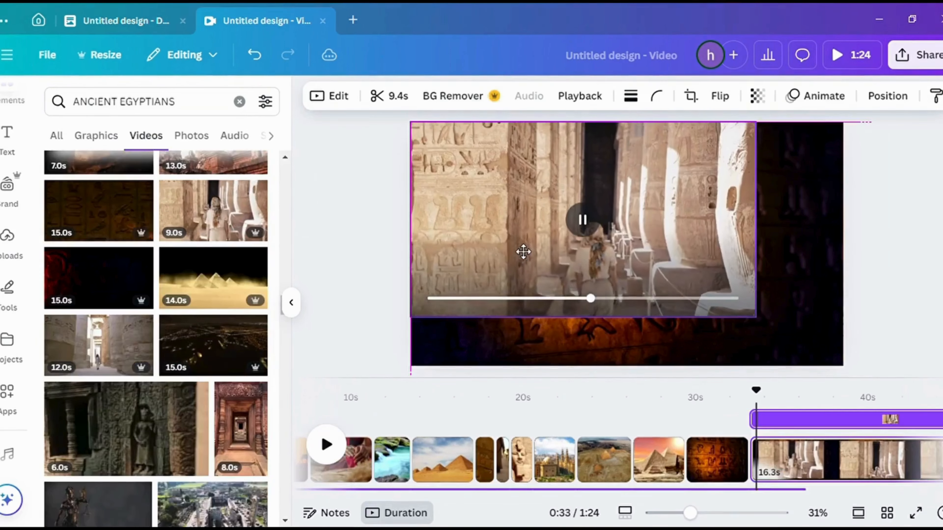
{"action": "left_click_drag", "start_coordinate": [753, 309], "coordinate": [810, 359]}
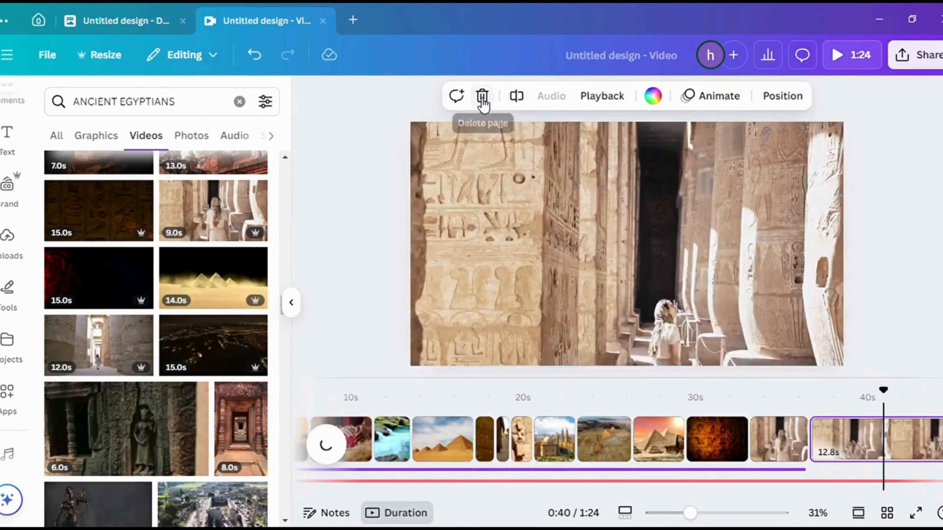
- Delete the leftover second temple page and all the blank pages at the end of the timeline
{"action": "left_click", "coordinate": [482, 97]}
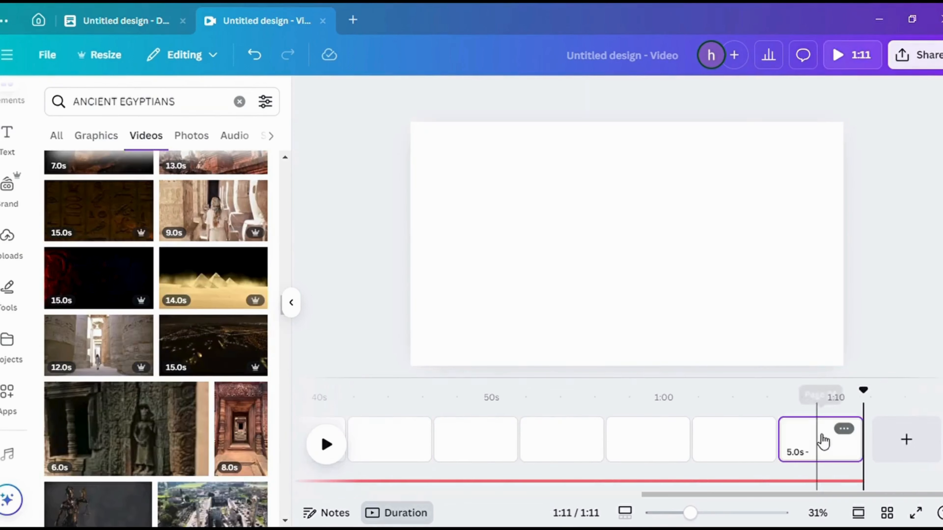
{"action": "right_click", "coordinate": [821, 438]}
{"action": "left_click", "coordinate": [816, 229]}
{"action": "right_click", "coordinate": [822, 440]}
{"action": "key", "text": "Delete"}
{"action": "key", "text": "Delete"}
{"action": "right_click", "coordinate": [827, 445]}
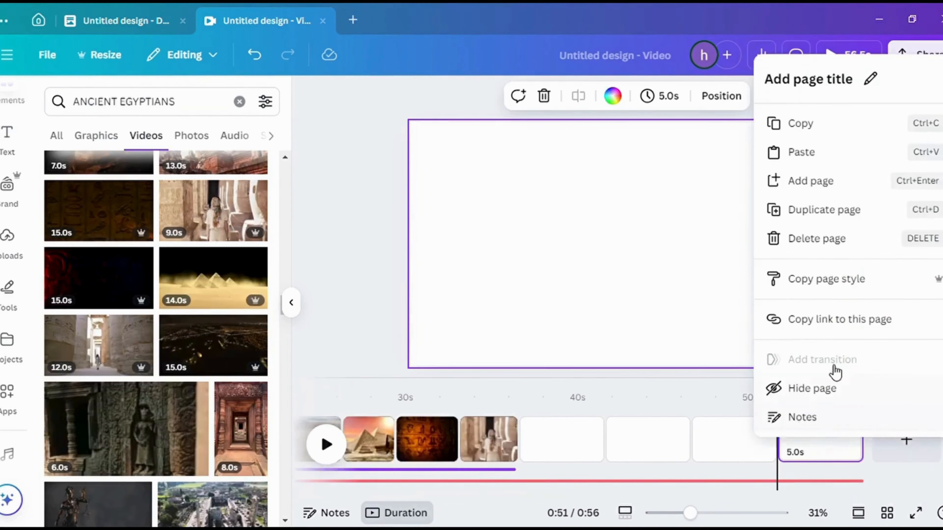
{"action": "left_click", "coordinate": [816, 232]}
{"action": "right_click", "coordinate": [814, 247]}
{"action": "key", "text": "Delete"}
{"action": "key", "text": "Delete"}
{"action": "left_click", "coordinate": [823, 226]}
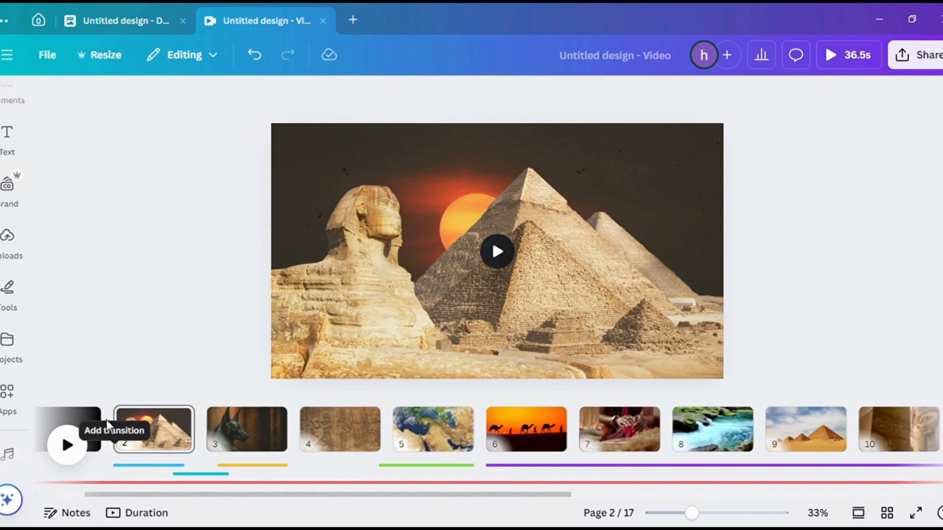
- Open the transition options between the first and second pages
{"action": "mouse_move", "coordinate": [113, 447]}
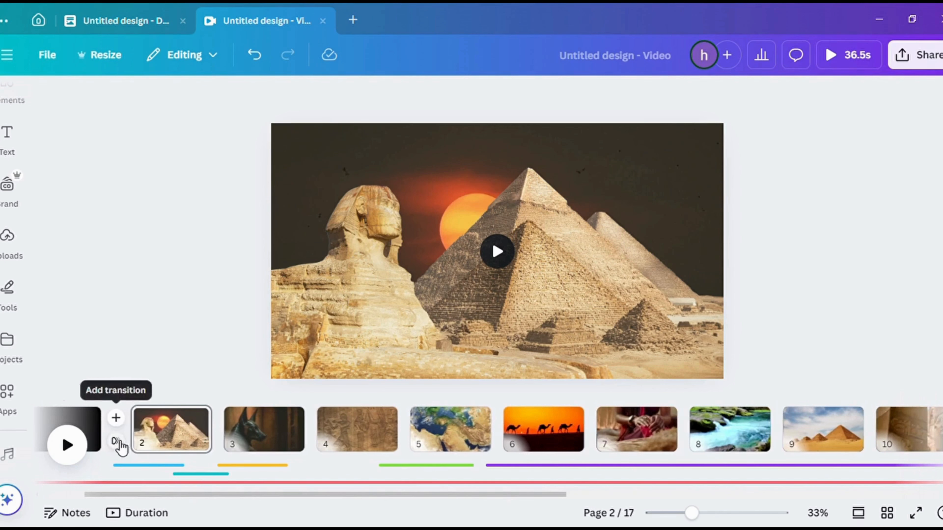
{"action": "left_click", "coordinate": [116, 443]}
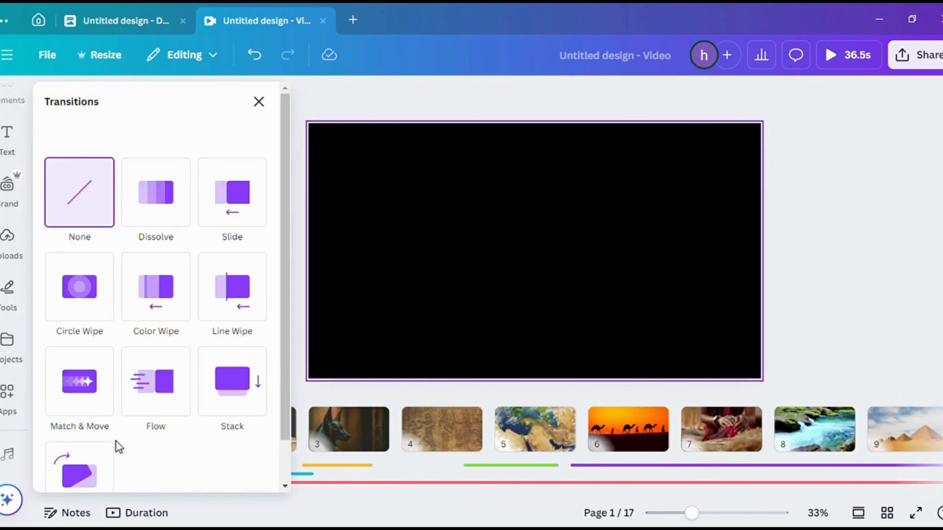